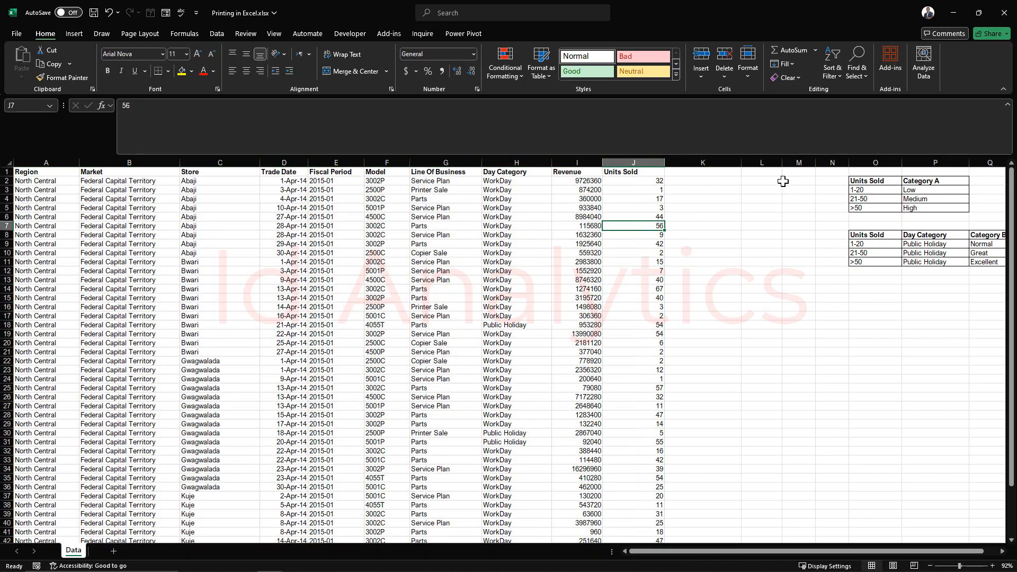
click(800, 162)
drag(800, 162, 985, 161)
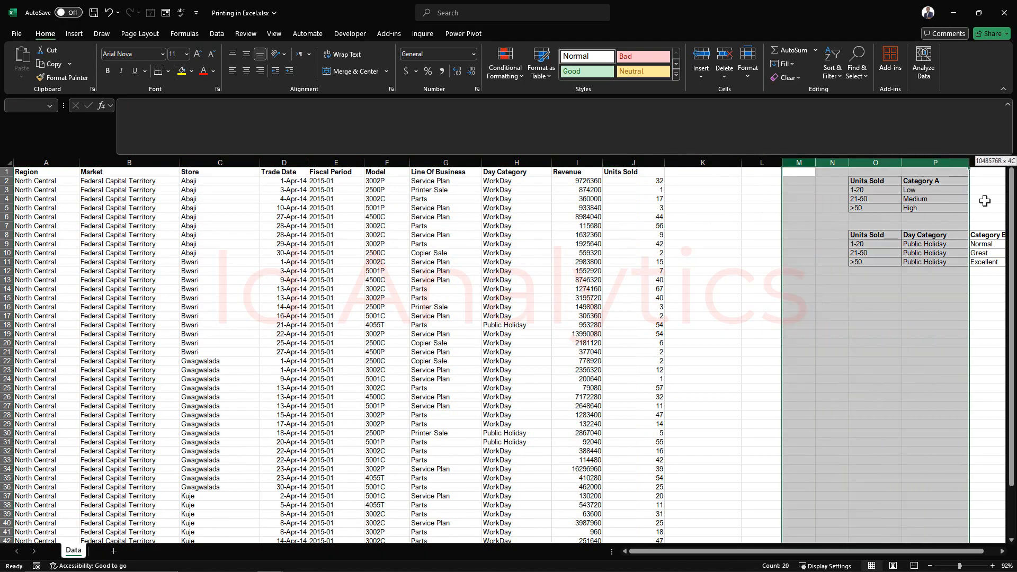
click(430, 271)
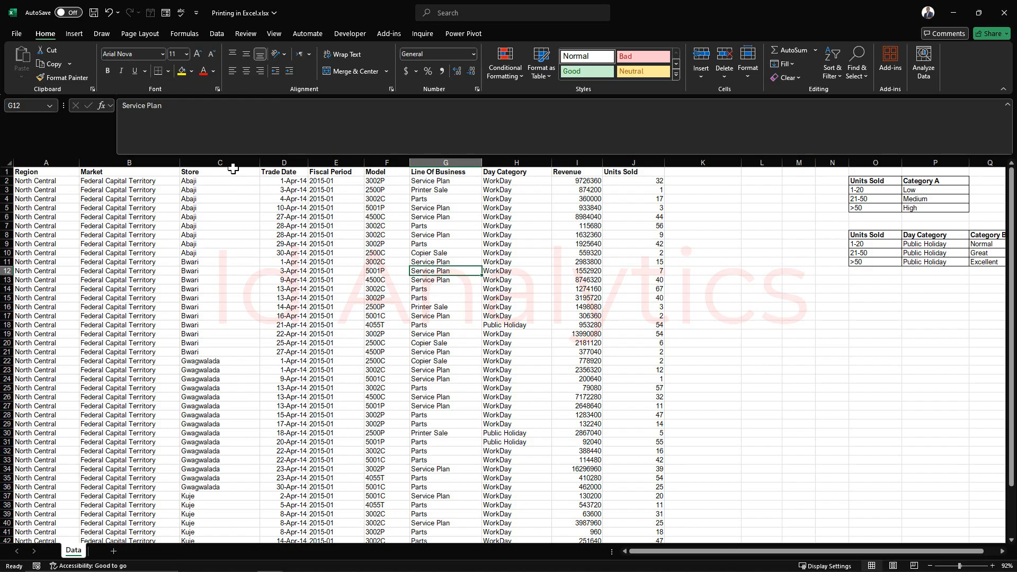
Review the page setup choices for margins, orientation, paper size, print area and page breaks
click(144, 33)
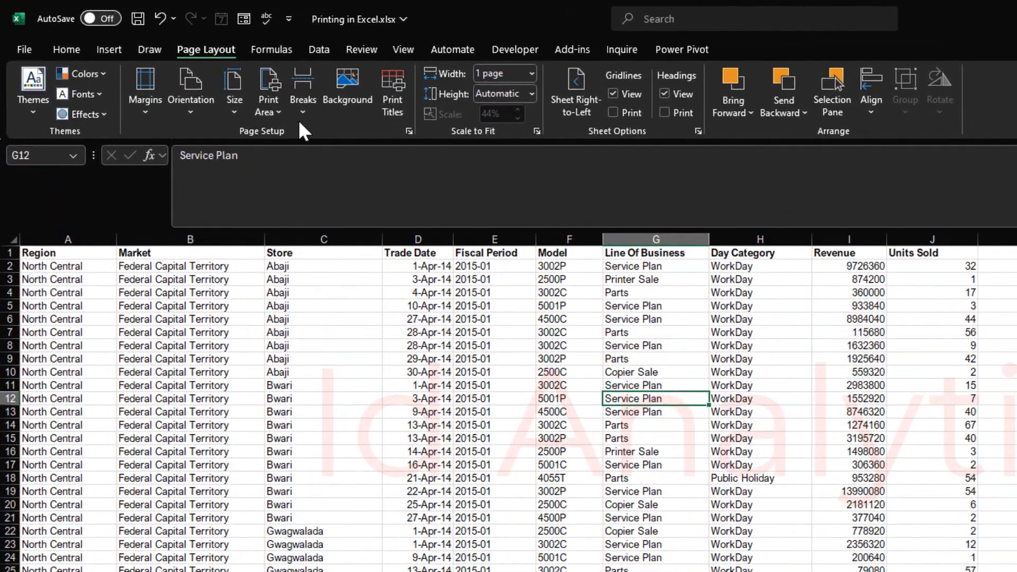
click(147, 116)
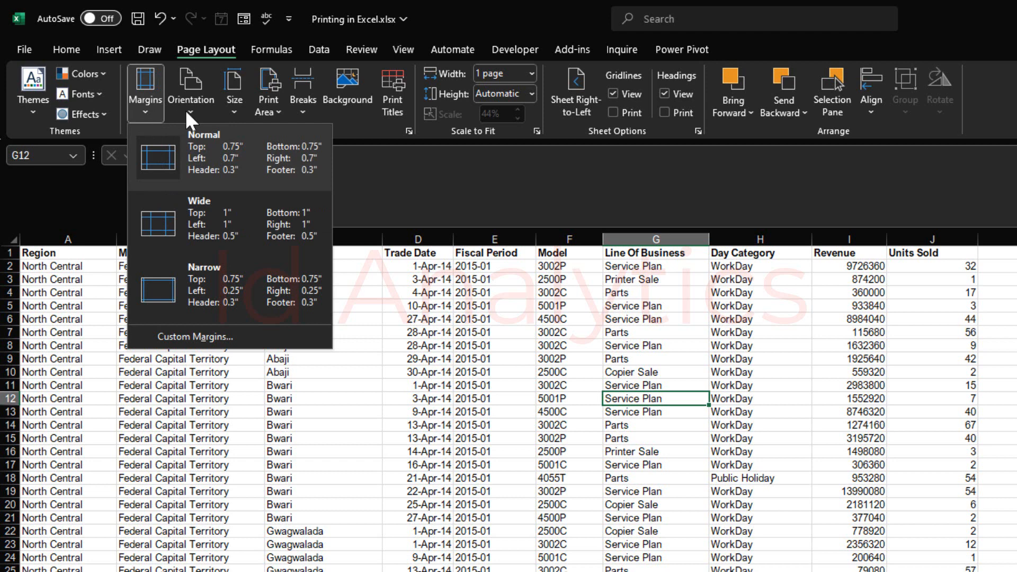
click(194, 110)
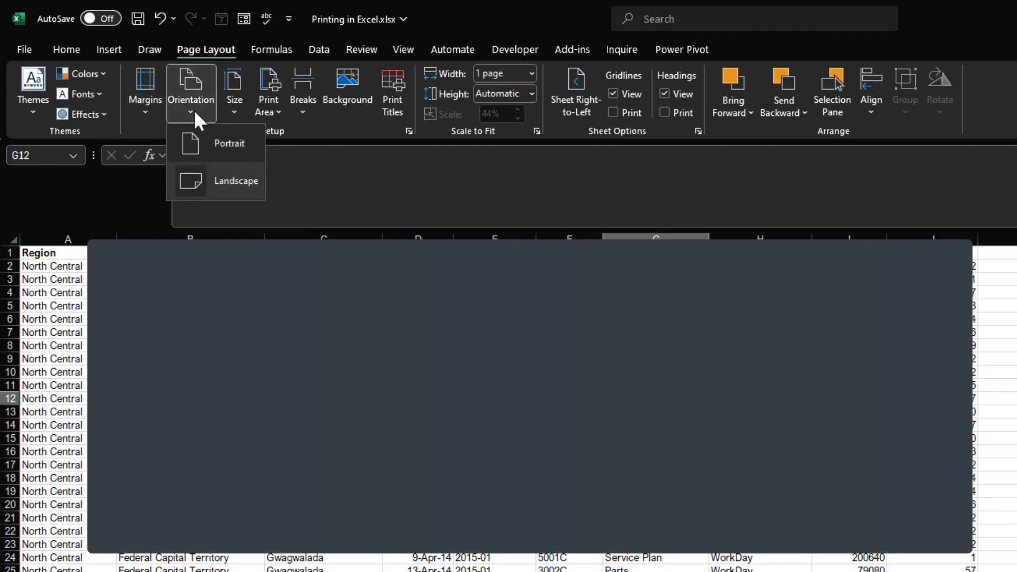
click(237, 112)
click(237, 113)
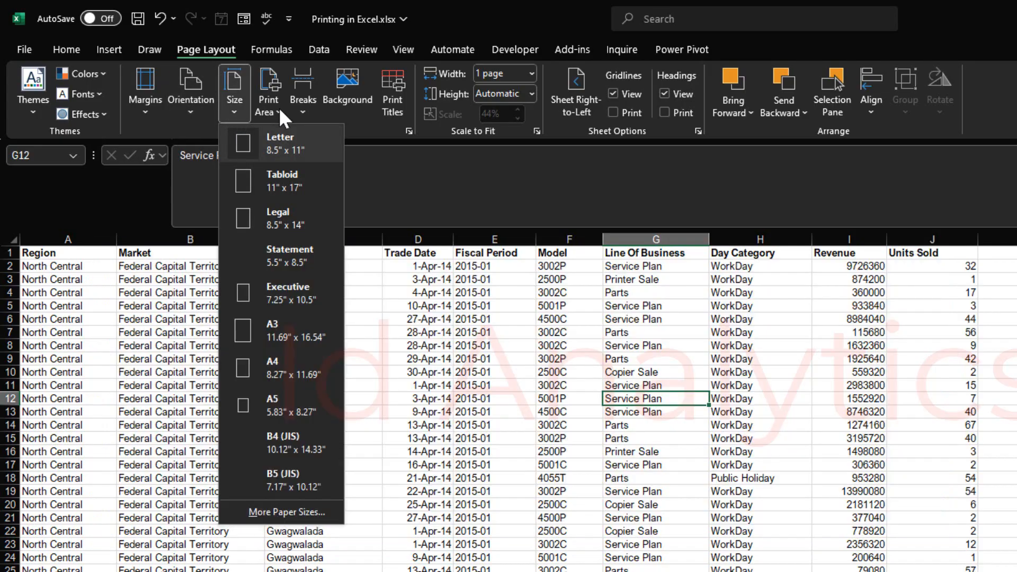
click(279, 107)
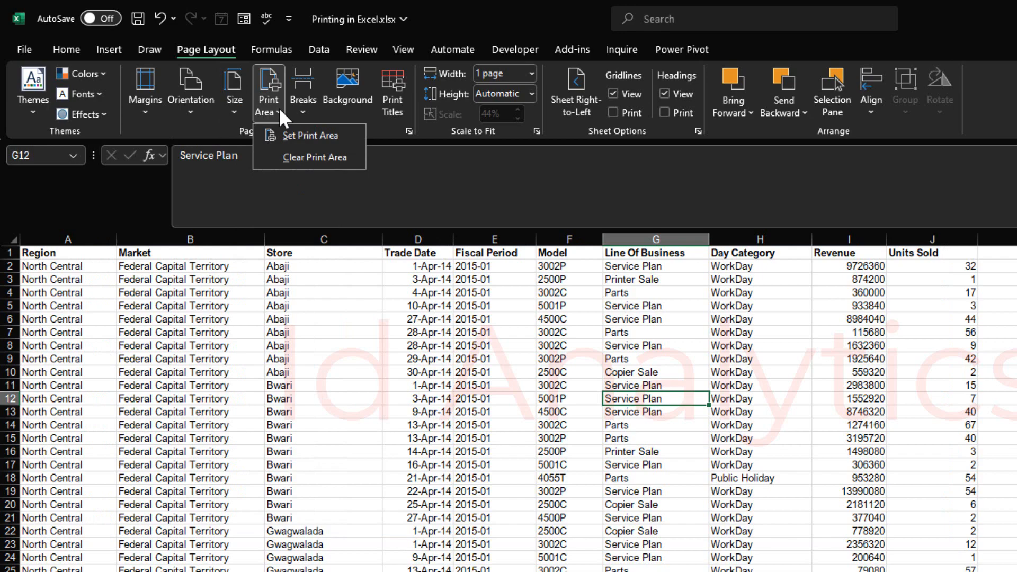
click(306, 110)
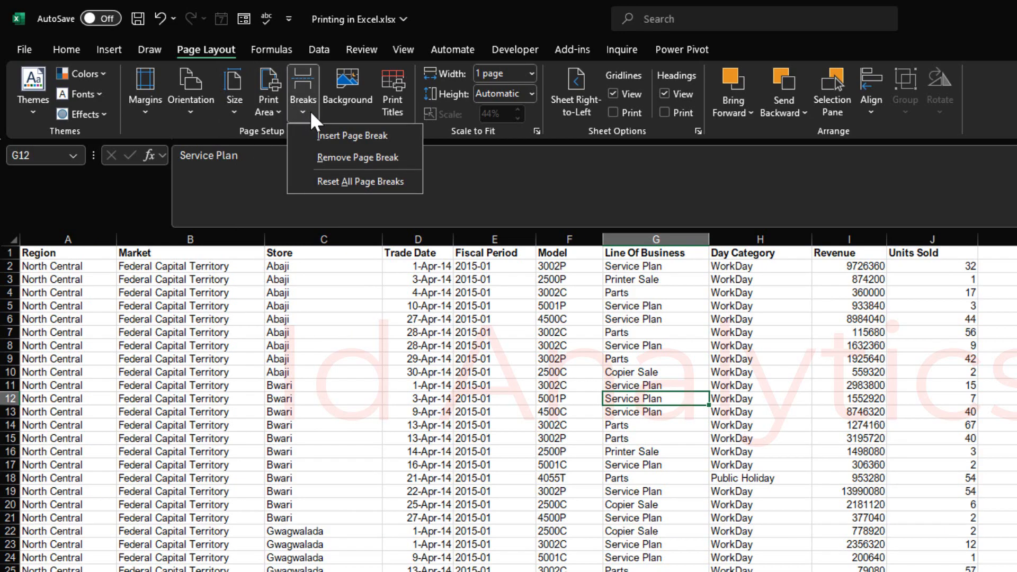
click(396, 286)
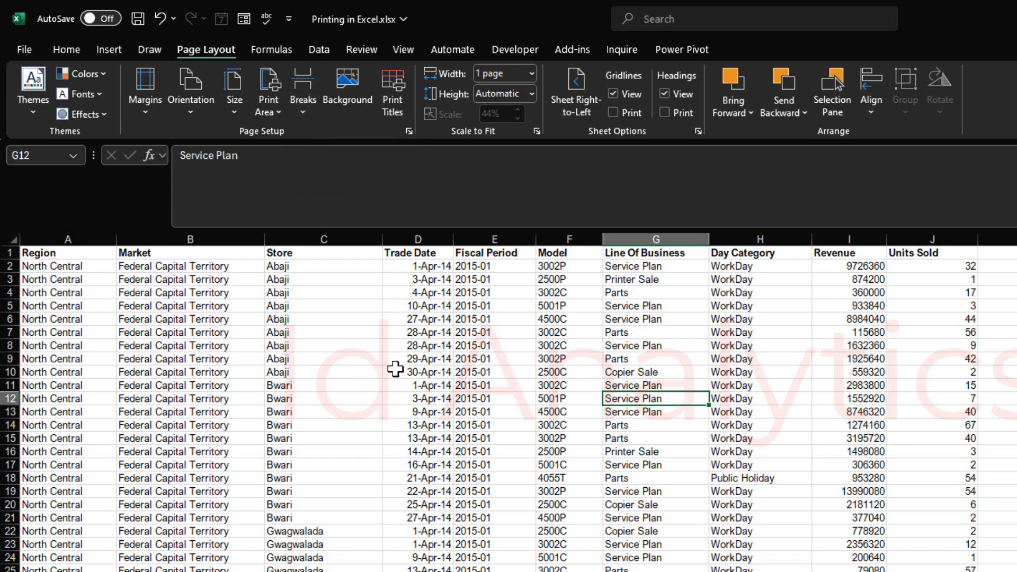
click(395, 369)
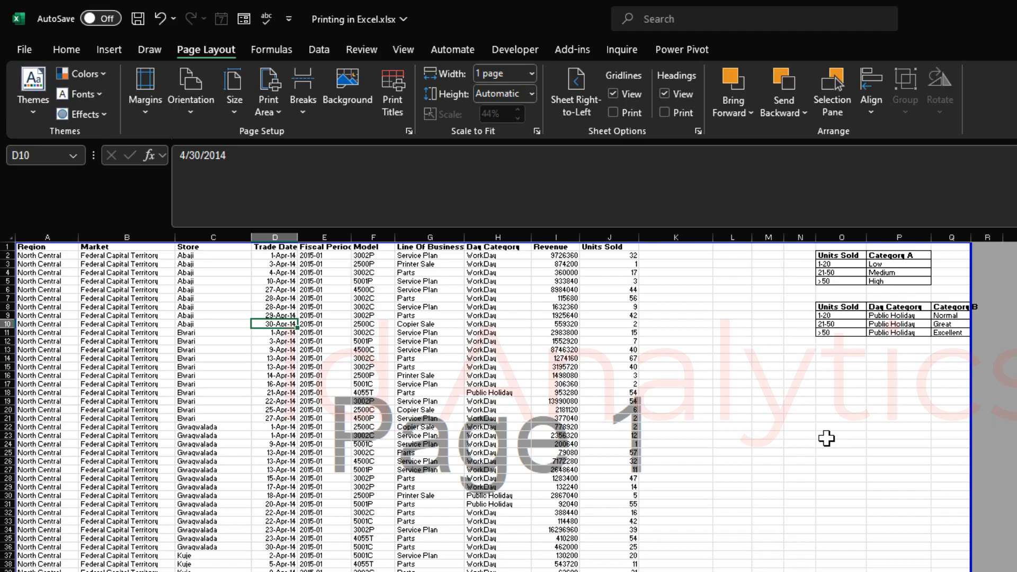
Pull the page boundary in to the end of column J so the lookup tables are left out of the printout
drag(801, 257, 946, 357)
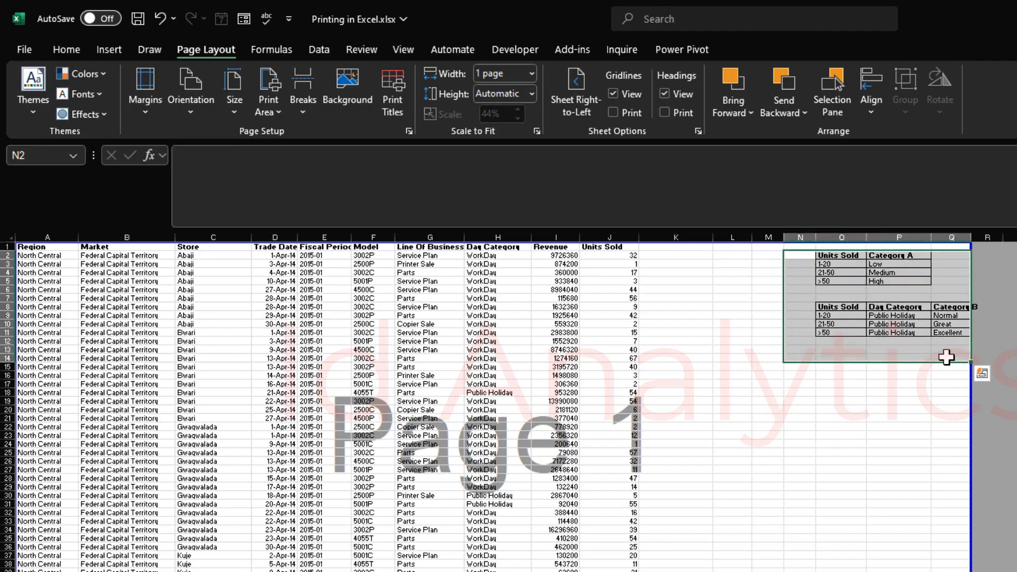
click(856, 349)
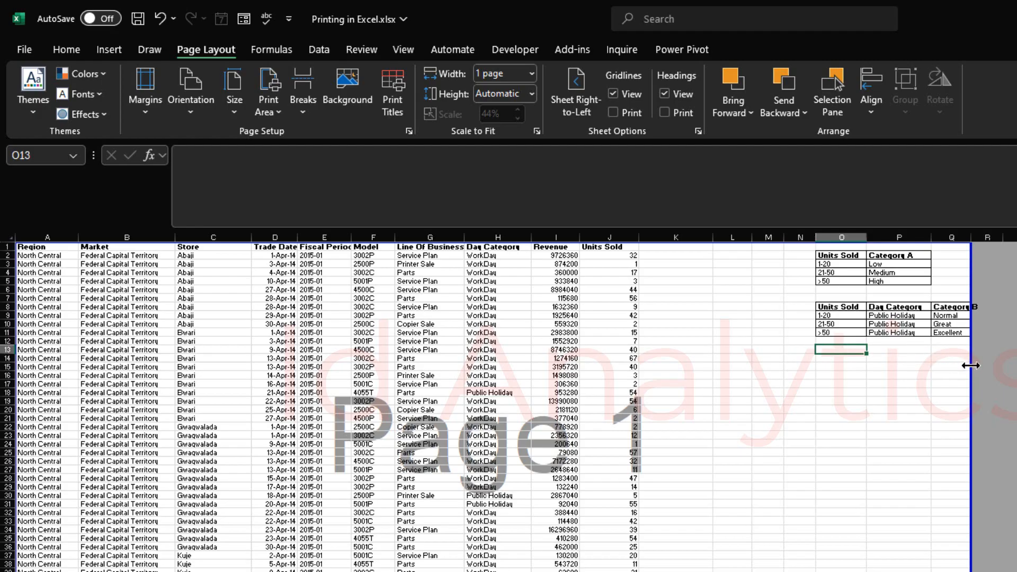
drag(970, 365, 640, 350)
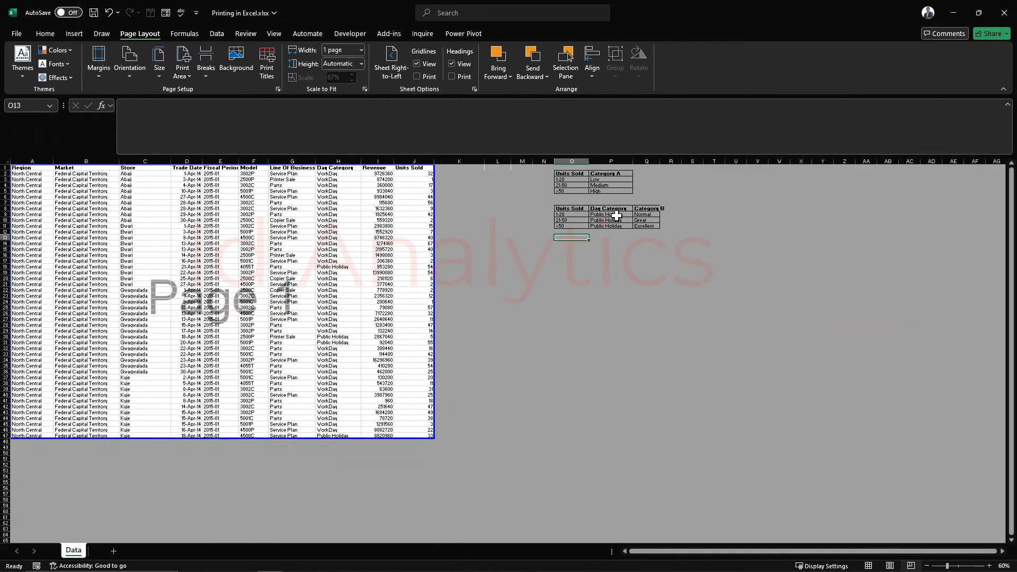
Check the print preview of the data in columns A to J and return to the sheet
click(261, 248)
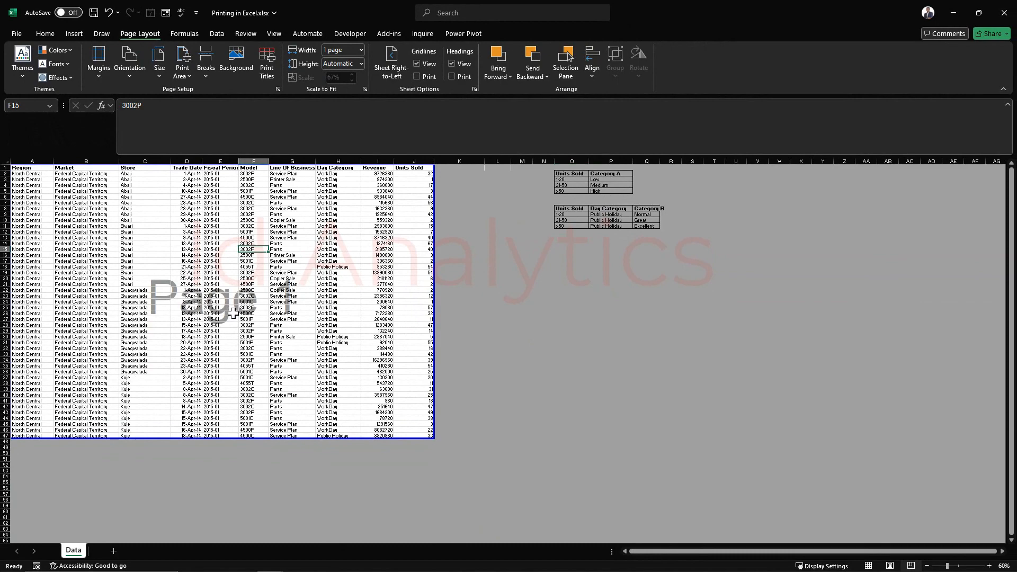
key(ctrl+p)
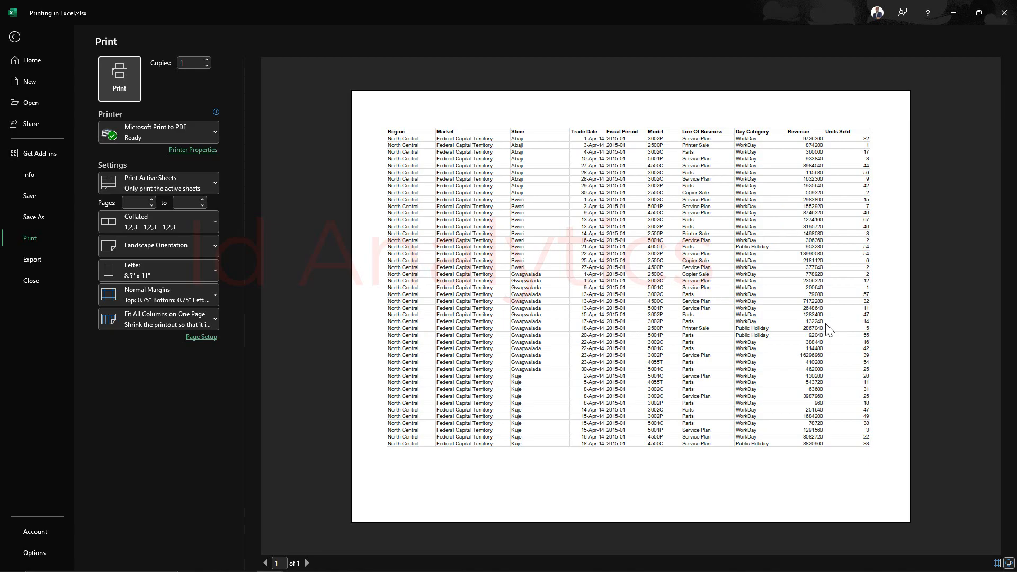
key(Escape)
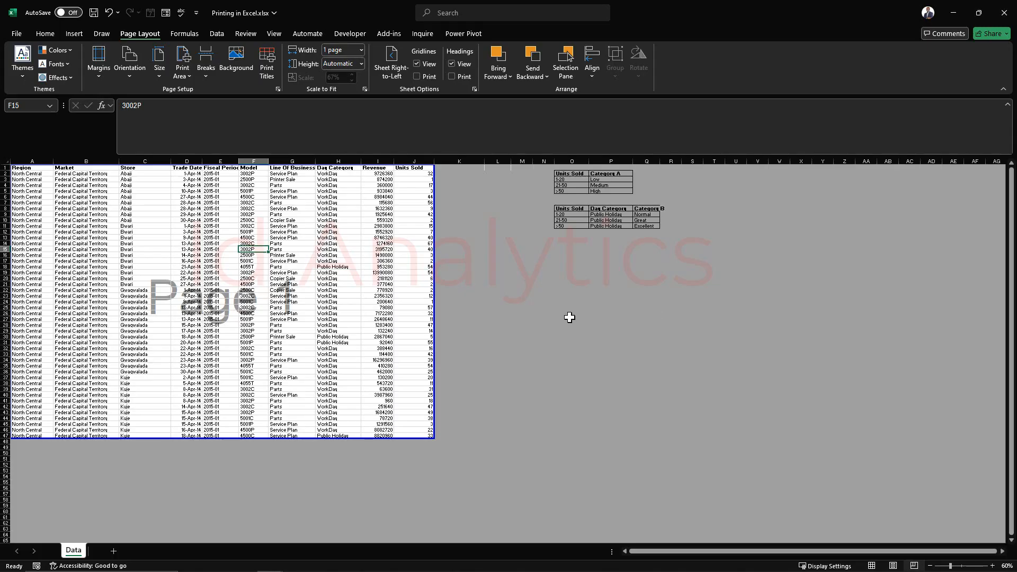
click(335, 338)
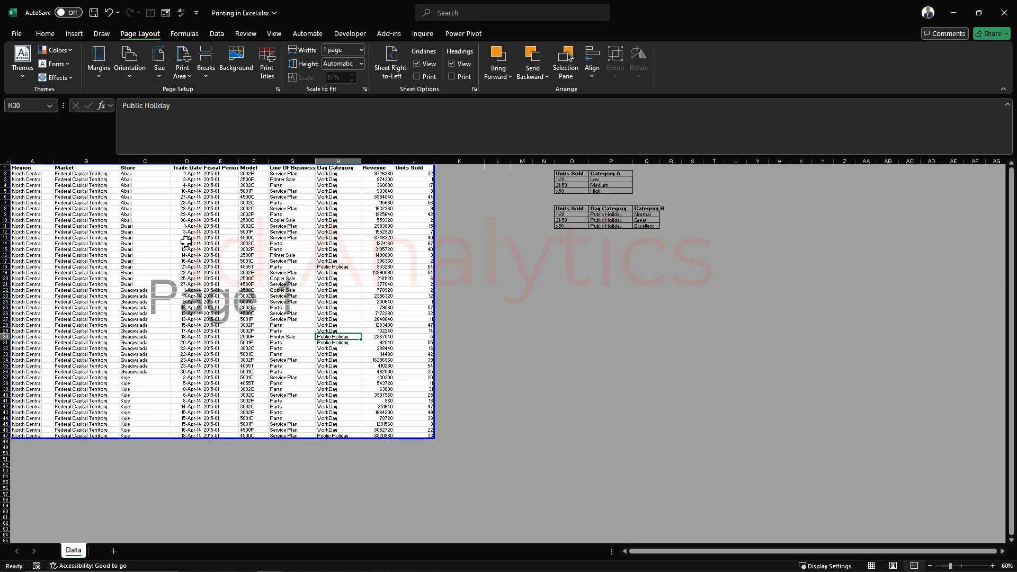
key(ctrl+p)
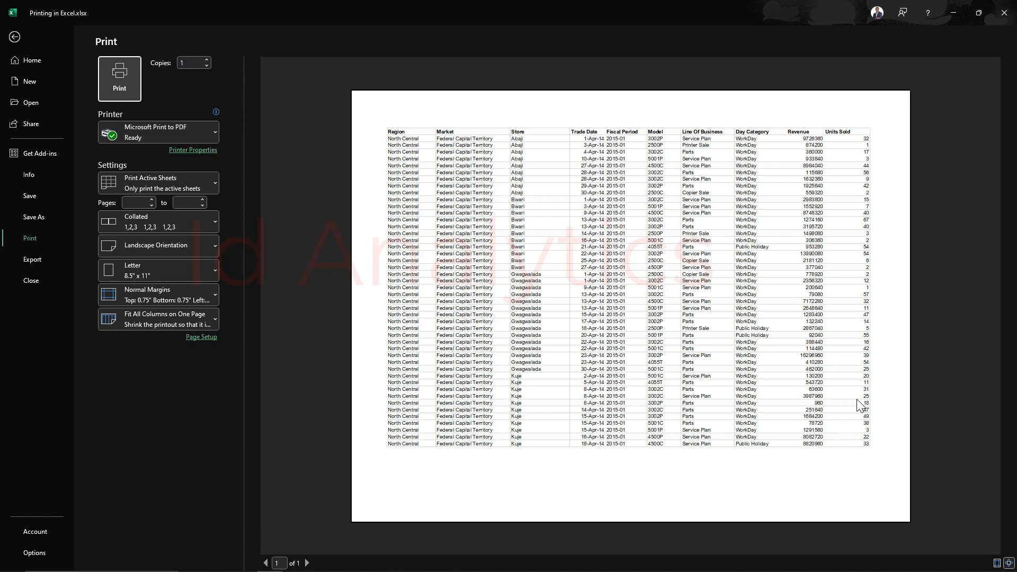
key(Escape)
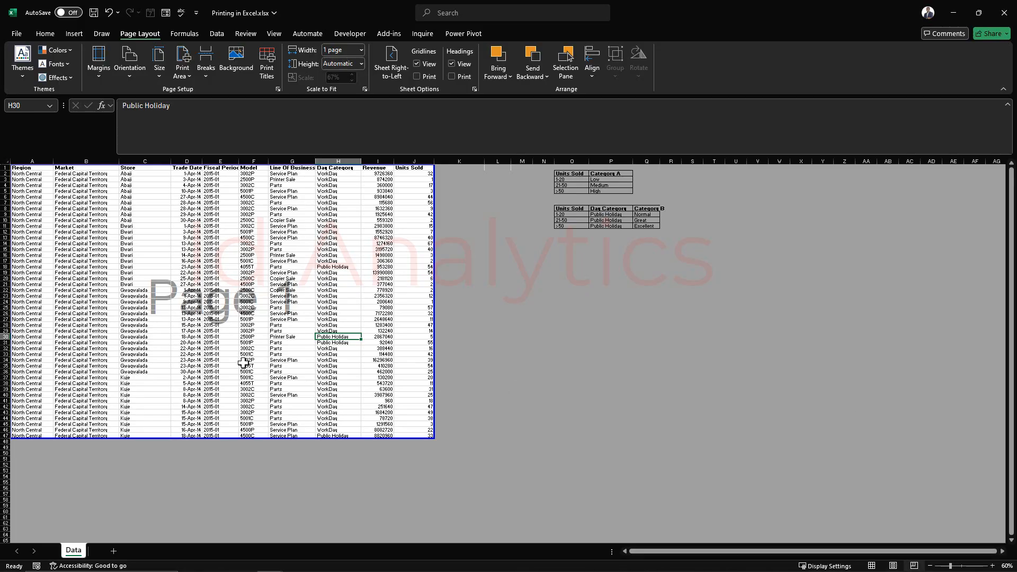
click(226, 343)
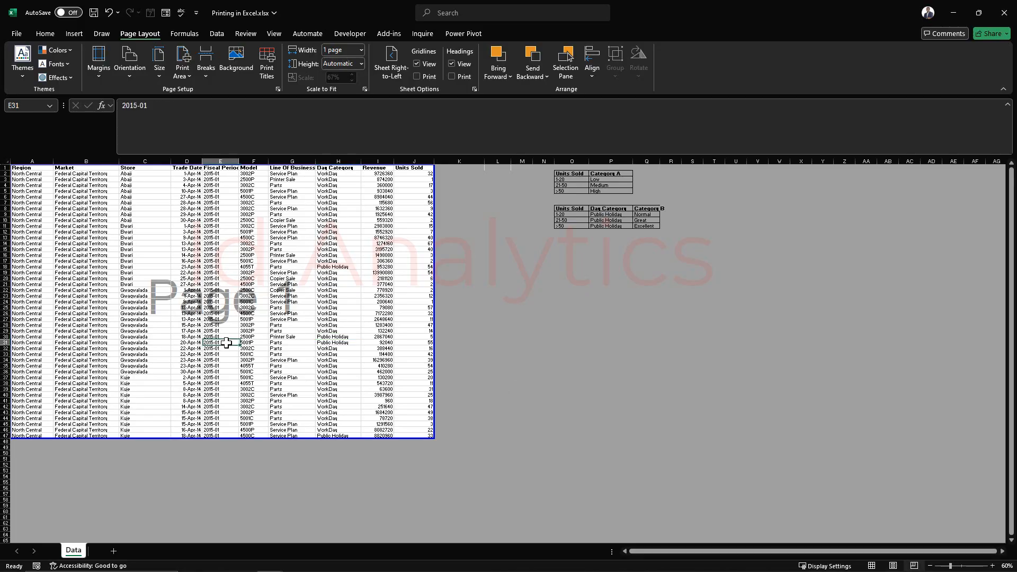
Insert a page break above row 37, where the Kuje store records begin
click(136, 380)
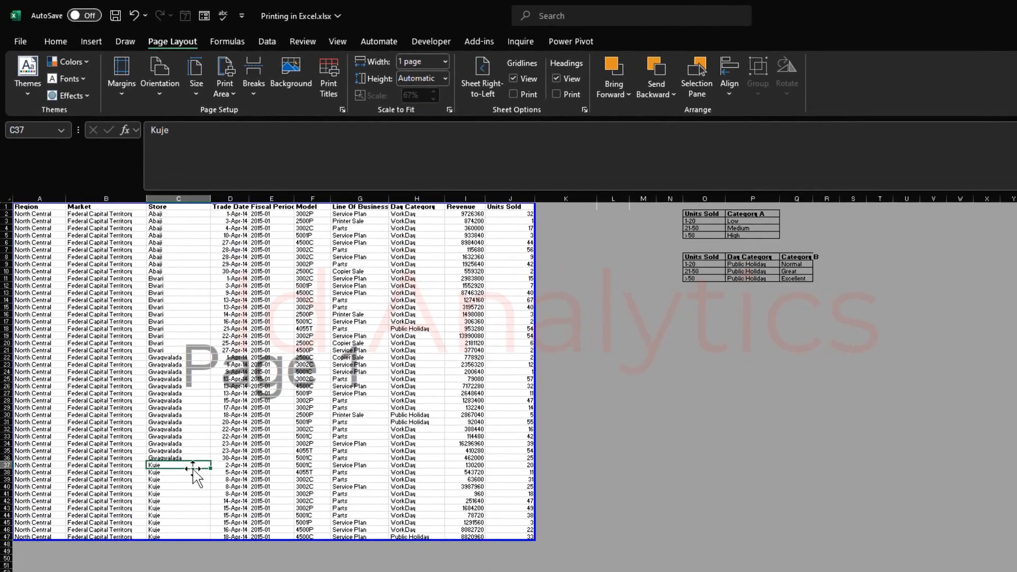
click(251, 87)
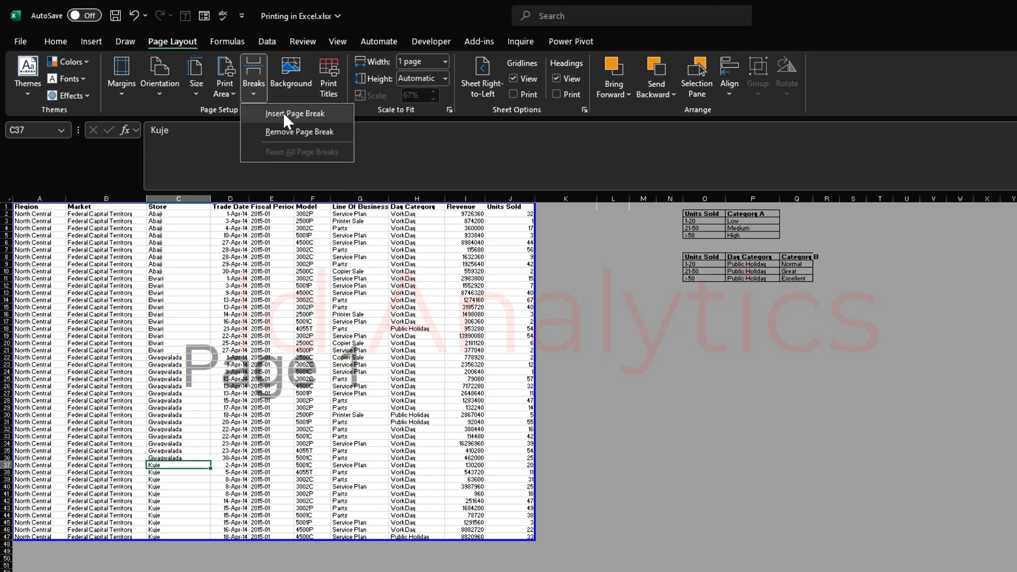
click(283, 112)
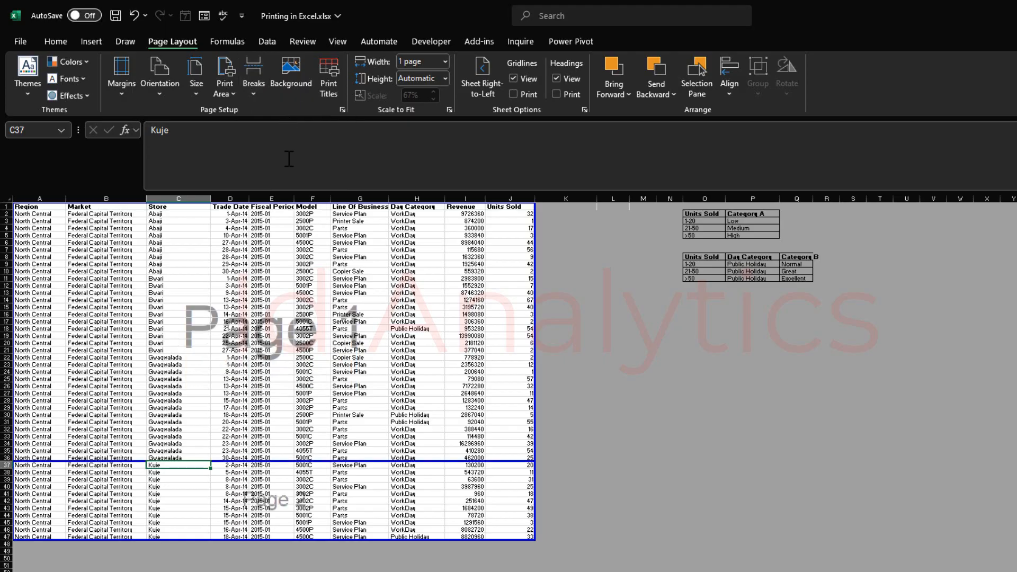
Compare the first and second pages in the print preview, checking for column headers, and return to the sheet
click(229, 486)
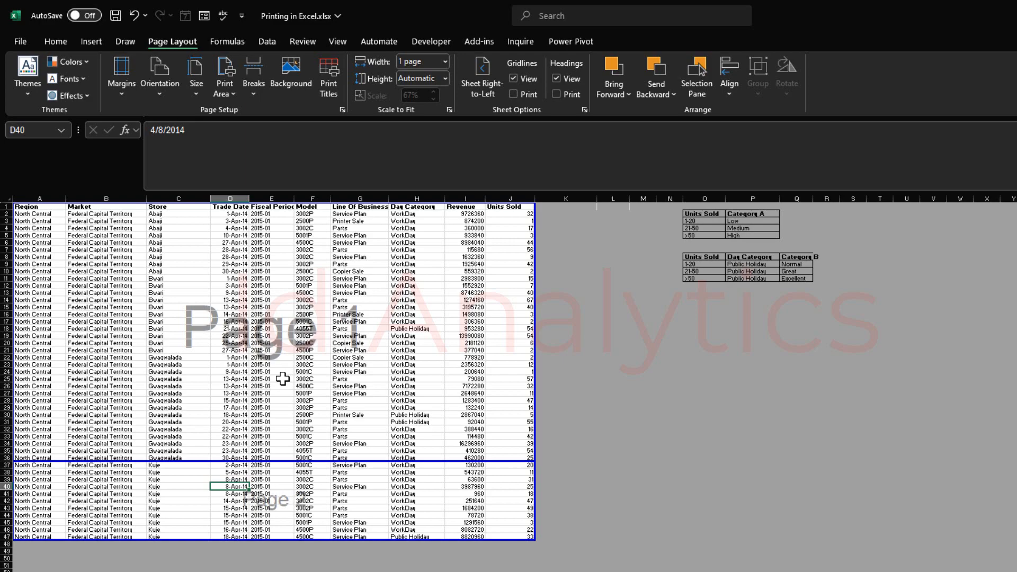
key(ctrl+p)
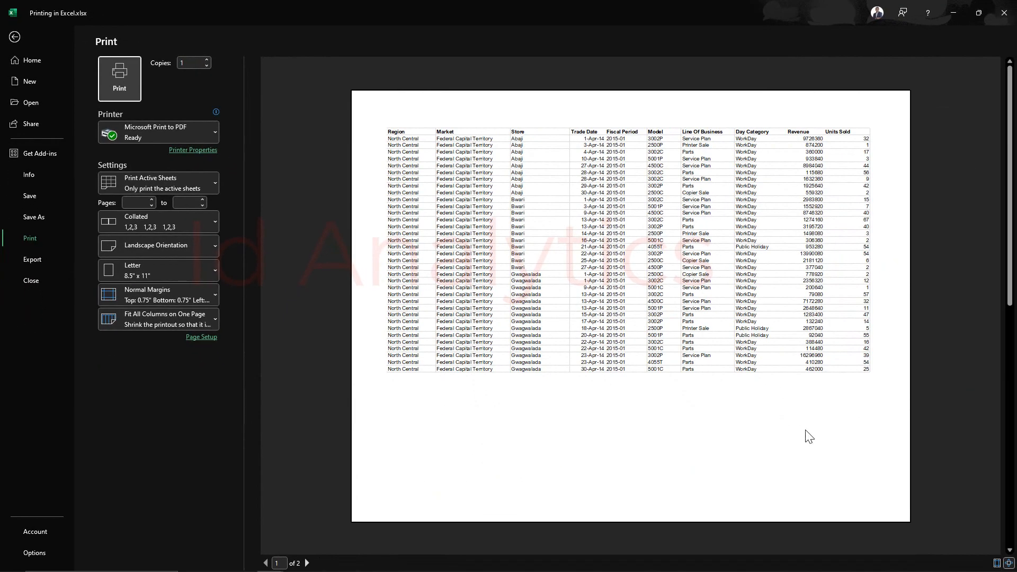
click(307, 563)
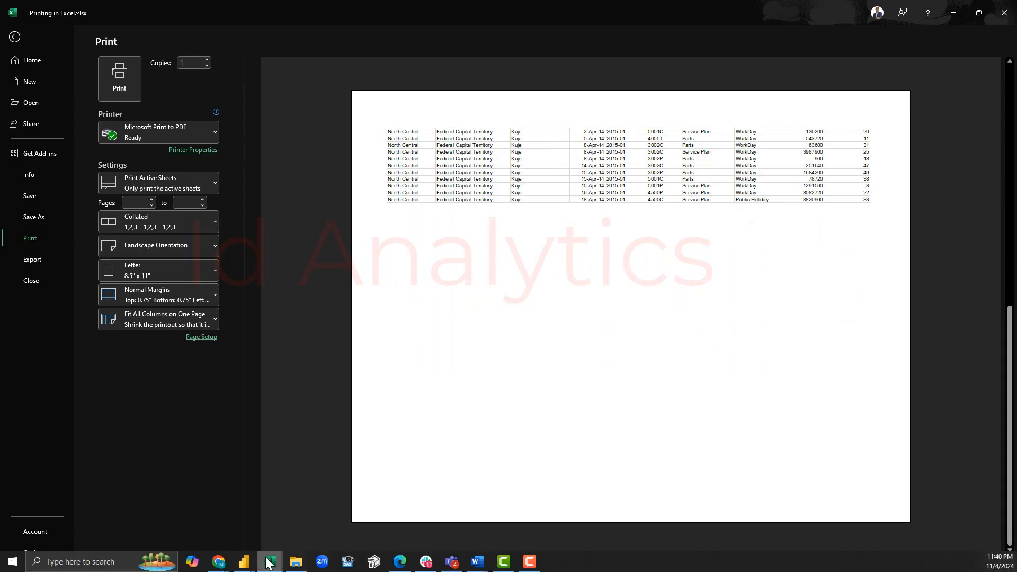
click(265, 563)
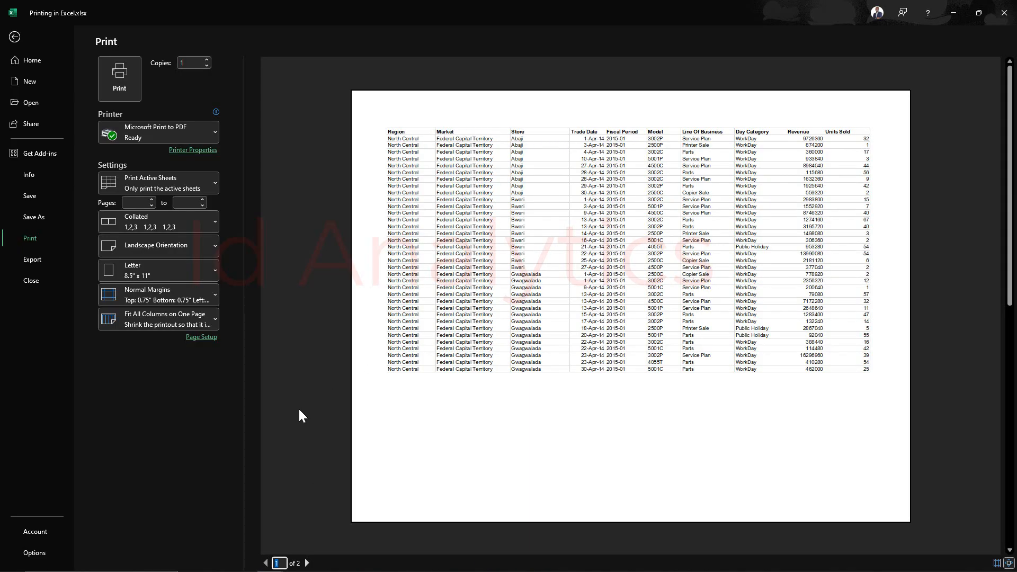
click(307, 562)
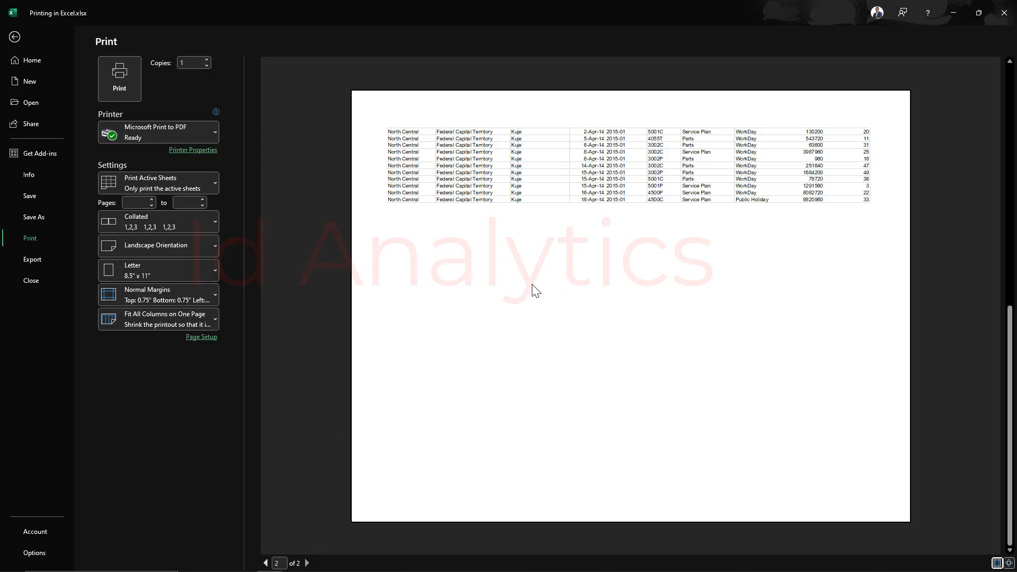
key(Escape)
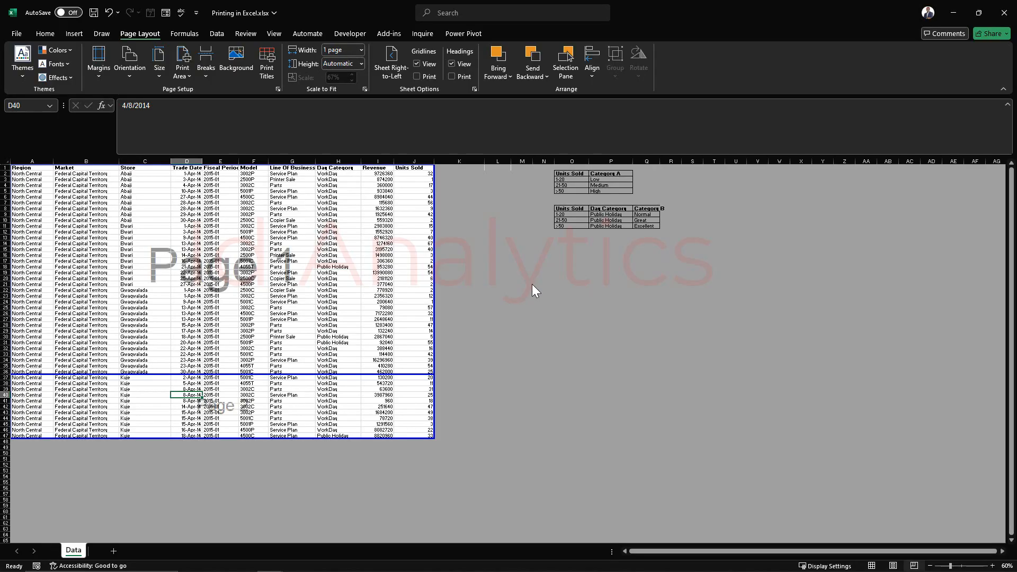
Set the print titles to repeat row 1 ($1:$1) at the top of every printed page
click(292, 289)
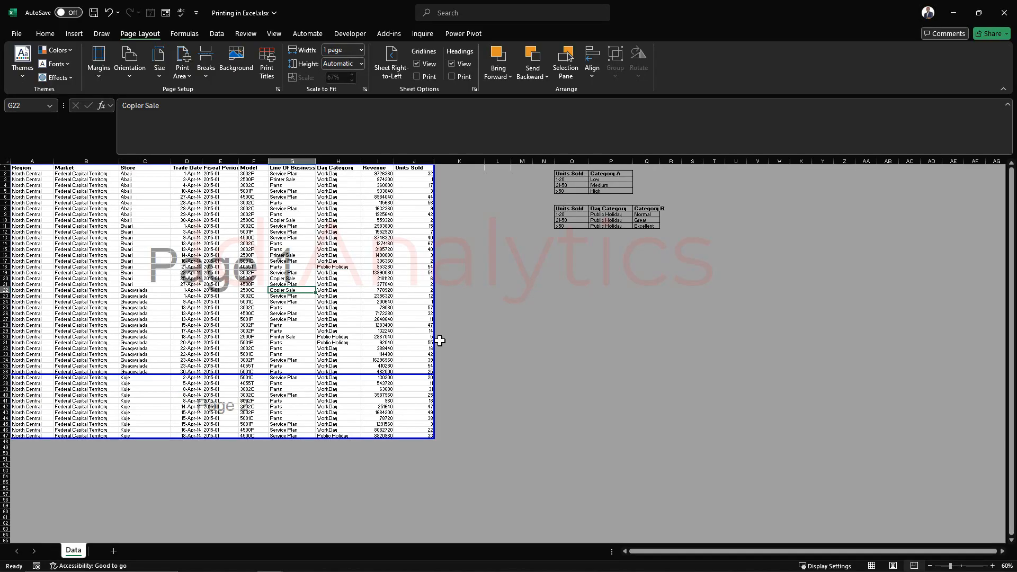
click(267, 60)
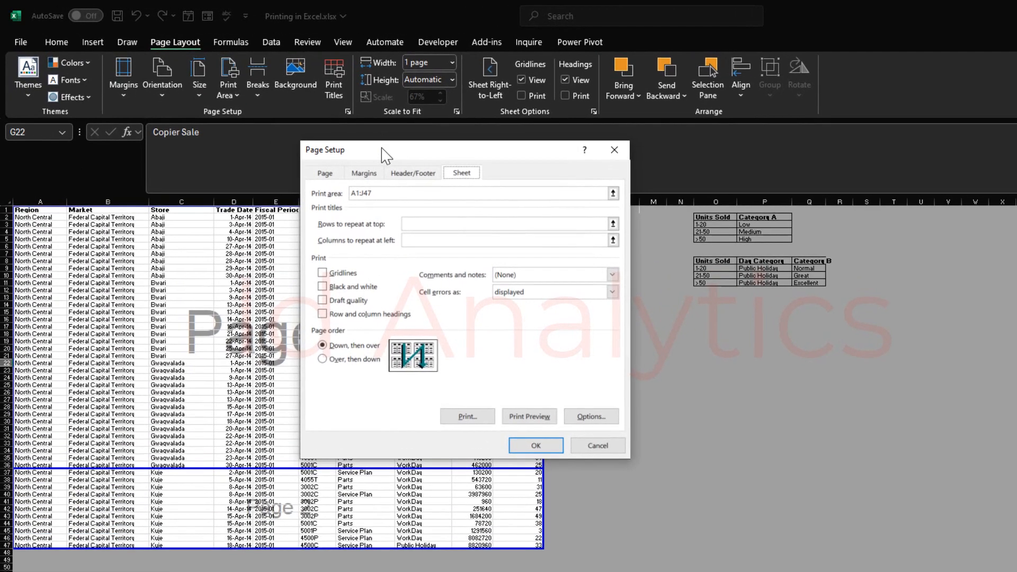
drag(411, 255, 412, 280)
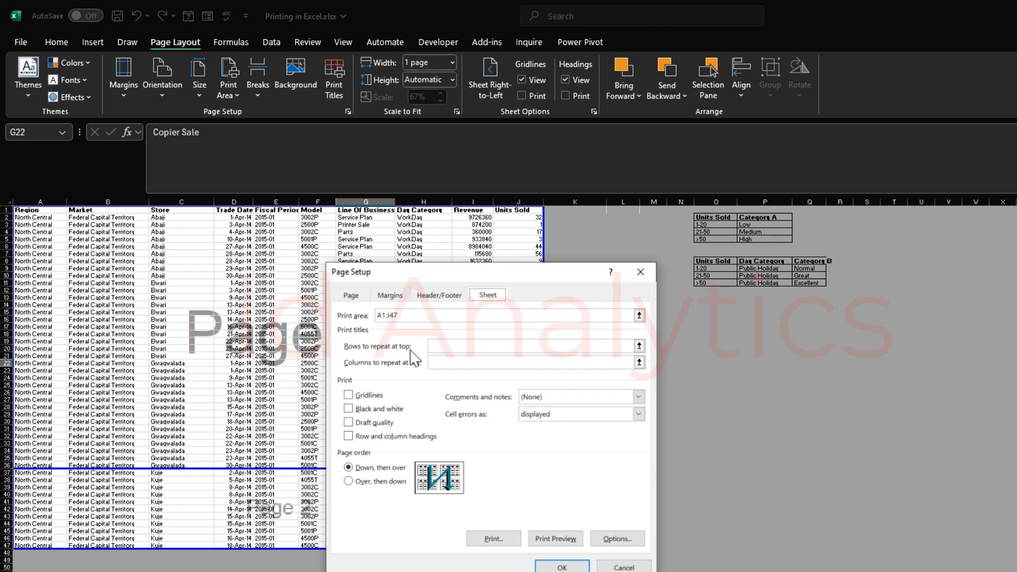
click(445, 345)
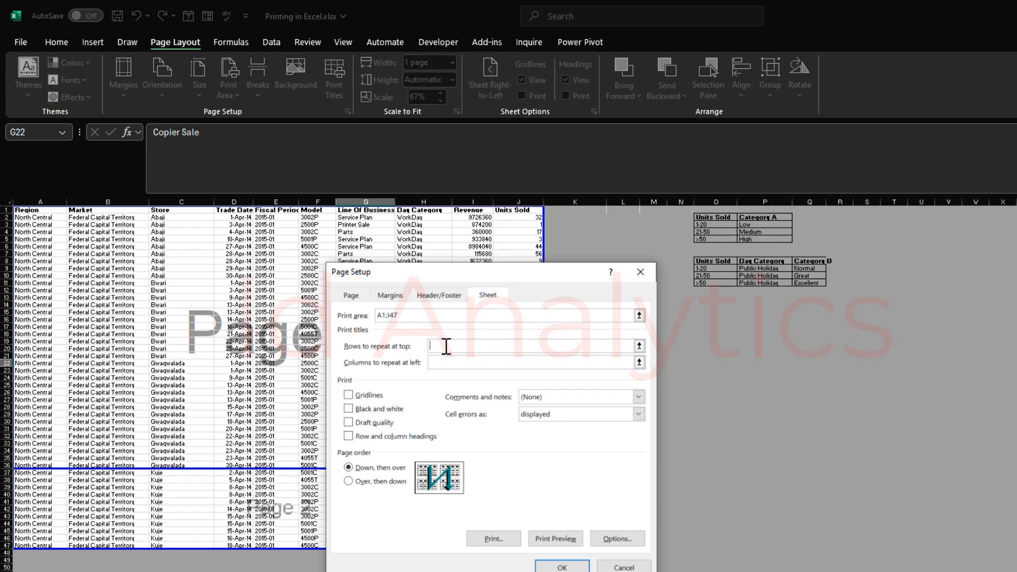
click(5, 209)
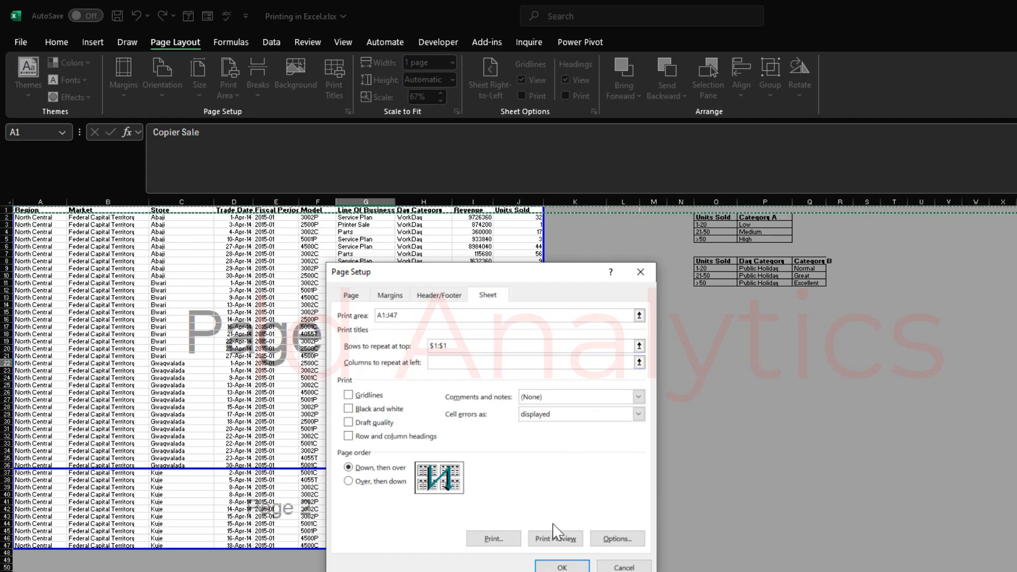
click(555, 568)
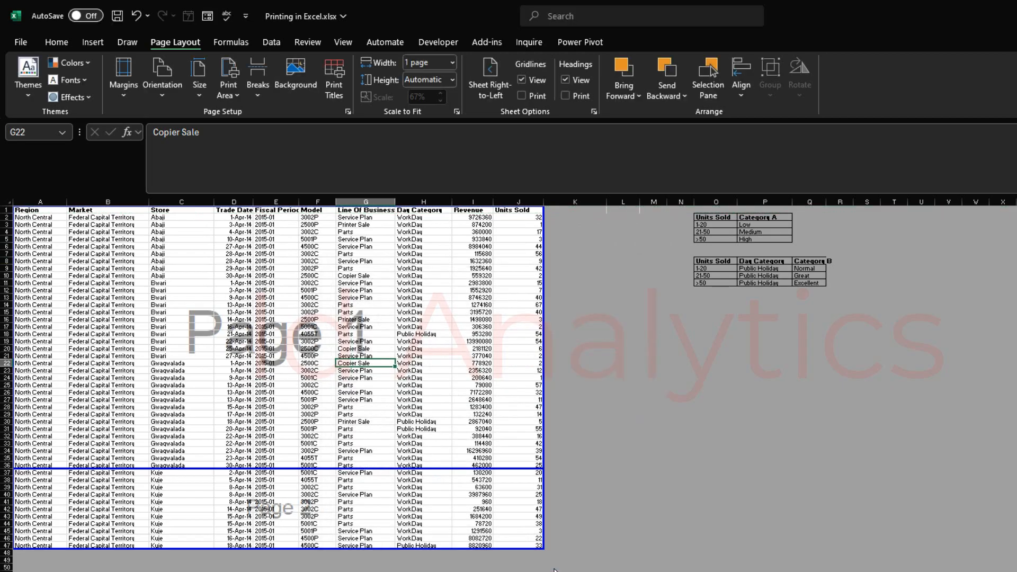
Check both pages in the print preview for the repeated column header row and return to the sheet
click(441, 384)
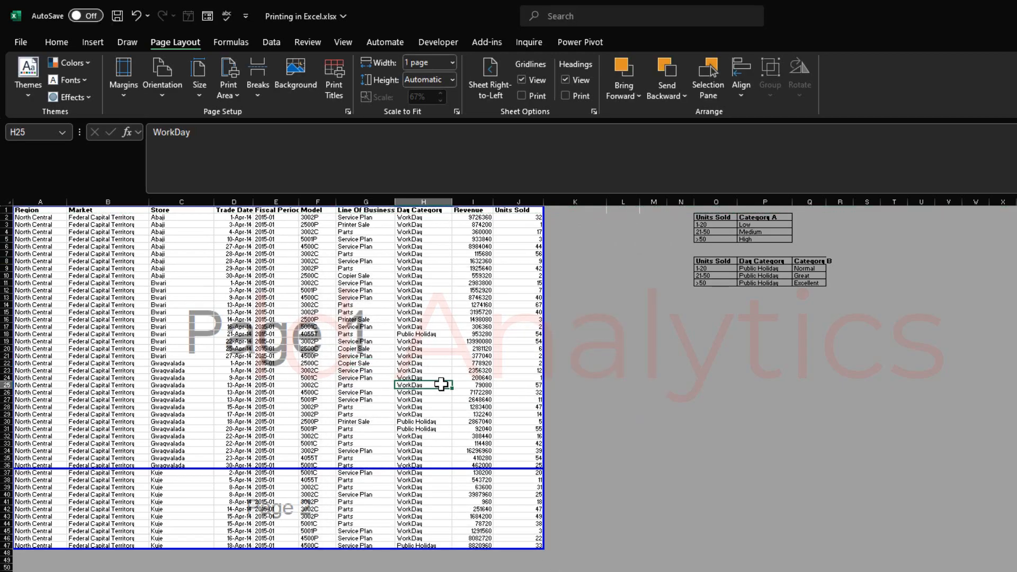
key(ctrl+p)
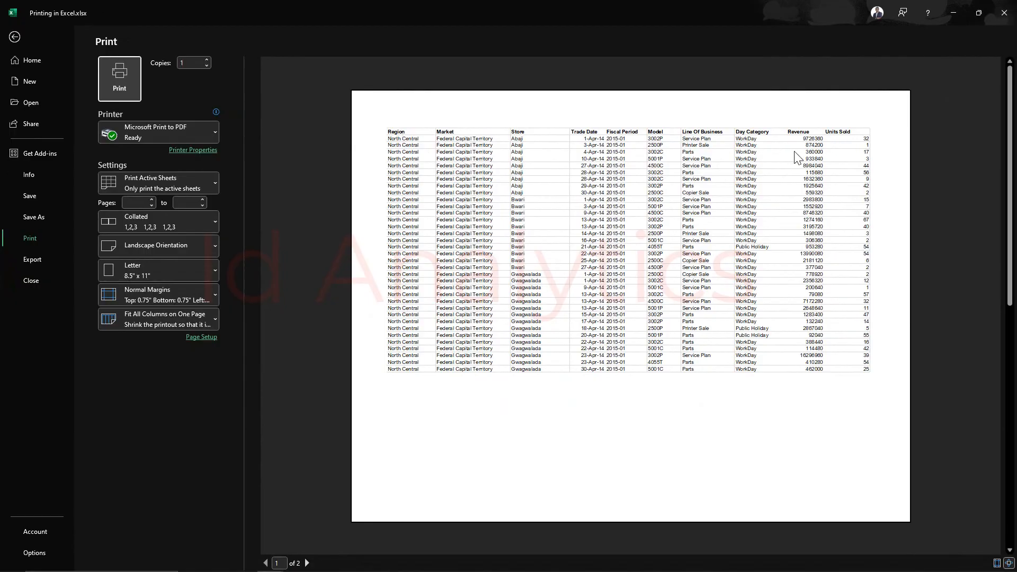
click(307, 563)
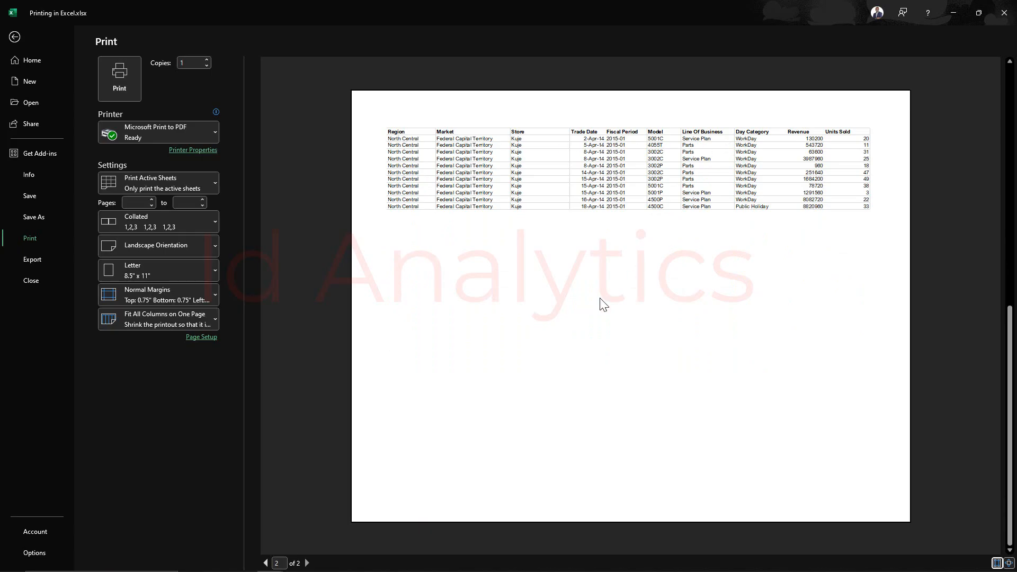
click(265, 563)
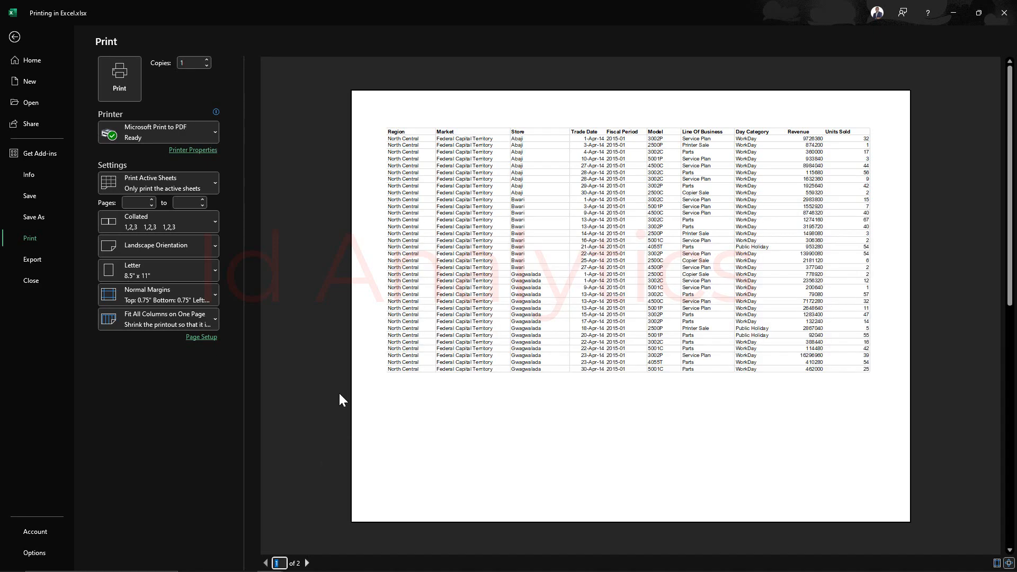
key(Escape)
Display the Data sheet in Page Layout view with the page header area above columns C to J in sight
click(132, 217)
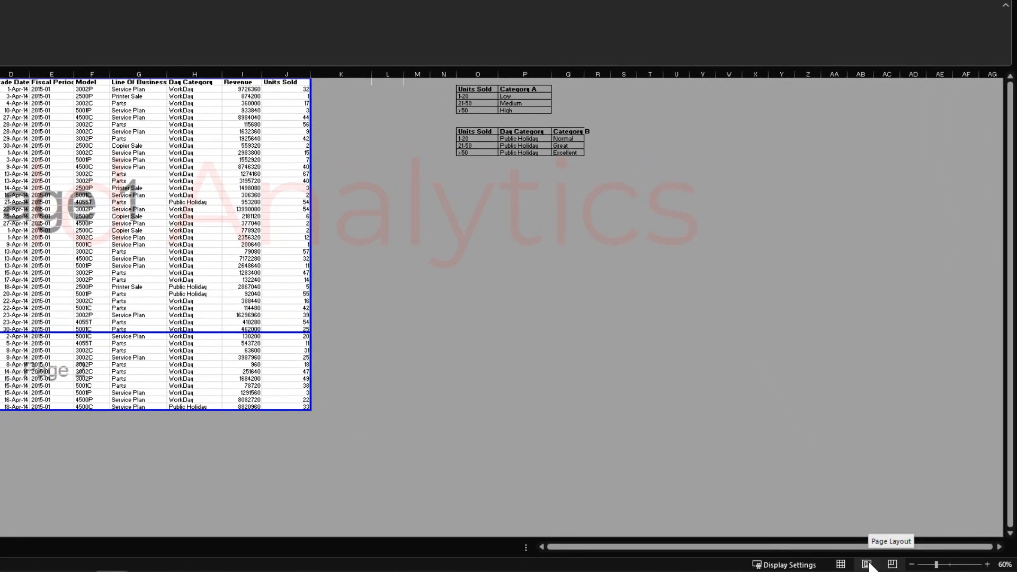
click(866, 564)
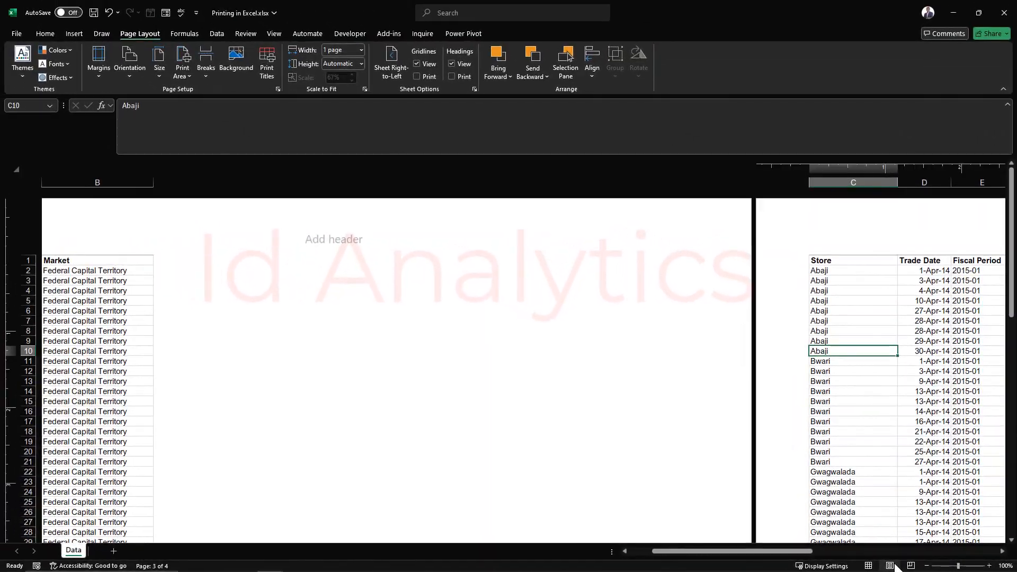
scroll(652, 454, down, 4)
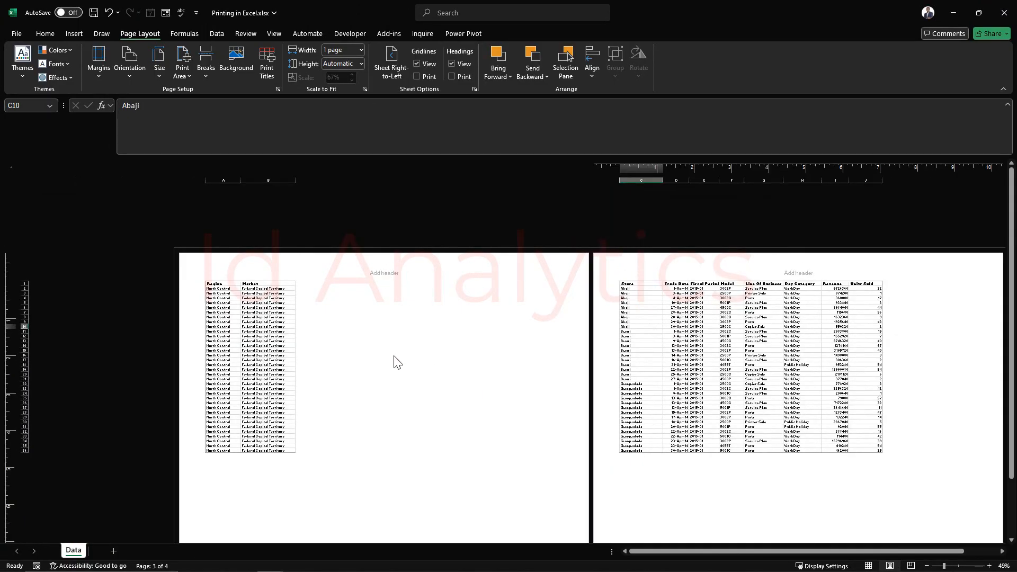
scroll(395, 363, right, 3)
scroll(394, 363, down, 1)
click(504, 215)
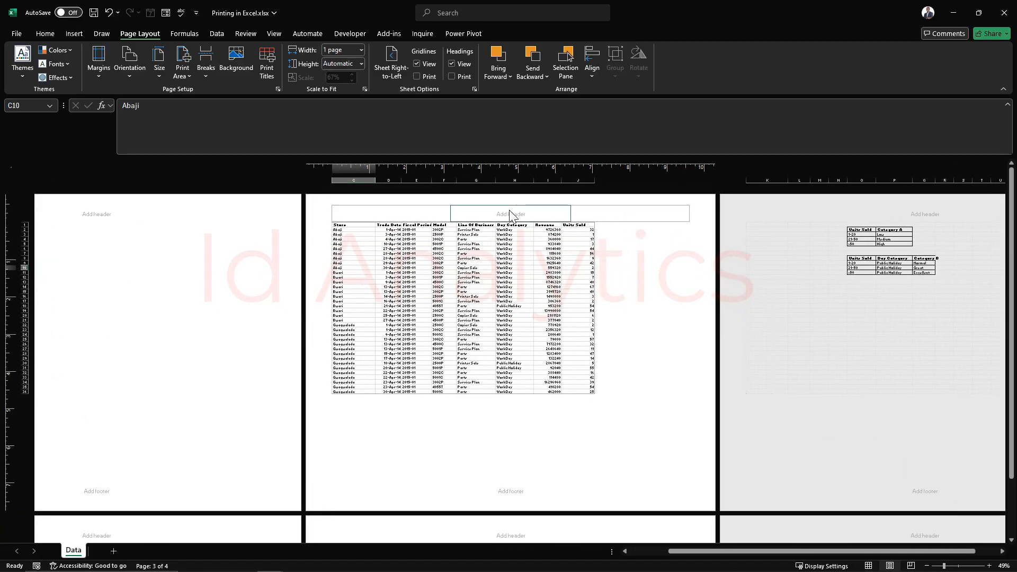
key(Escape)
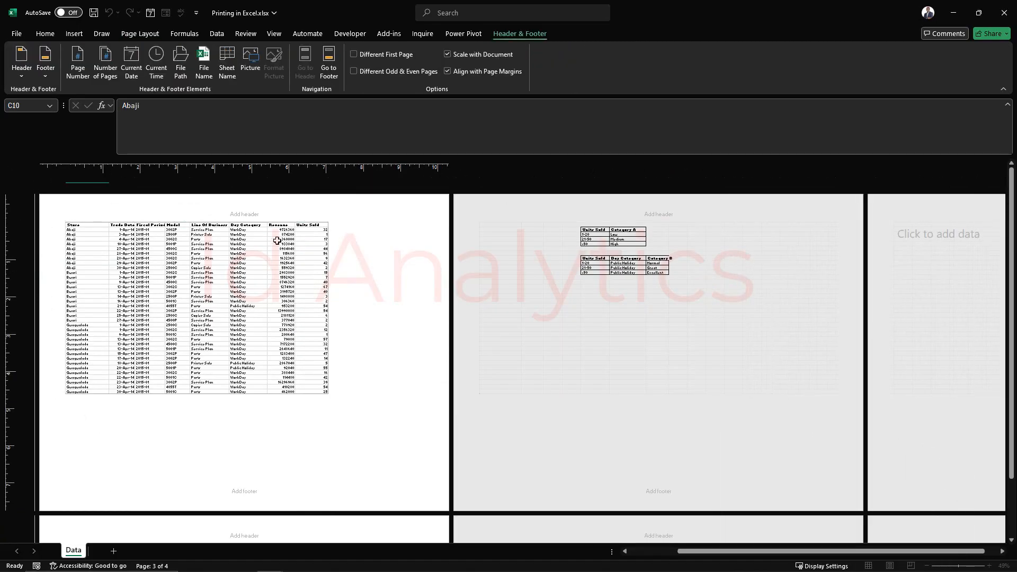
click(247, 217)
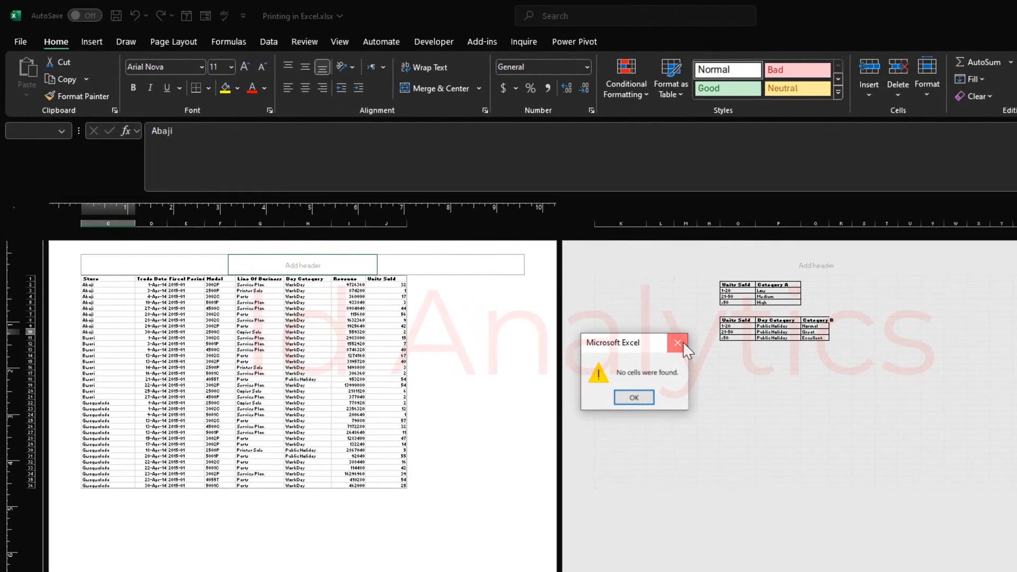
click(678, 343)
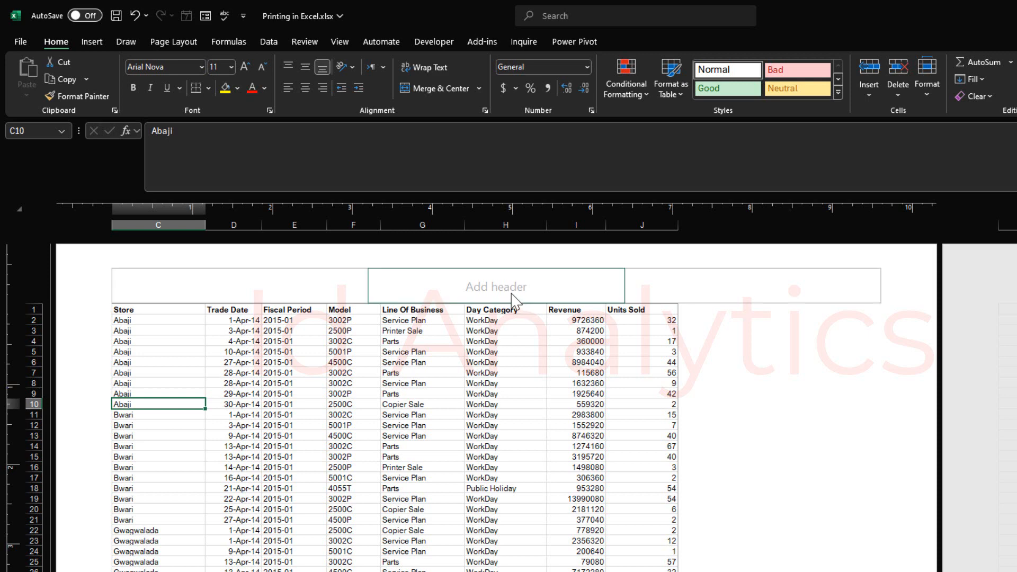
Enter "Sales Report for 2024" in the center section of the page header
click(485, 283)
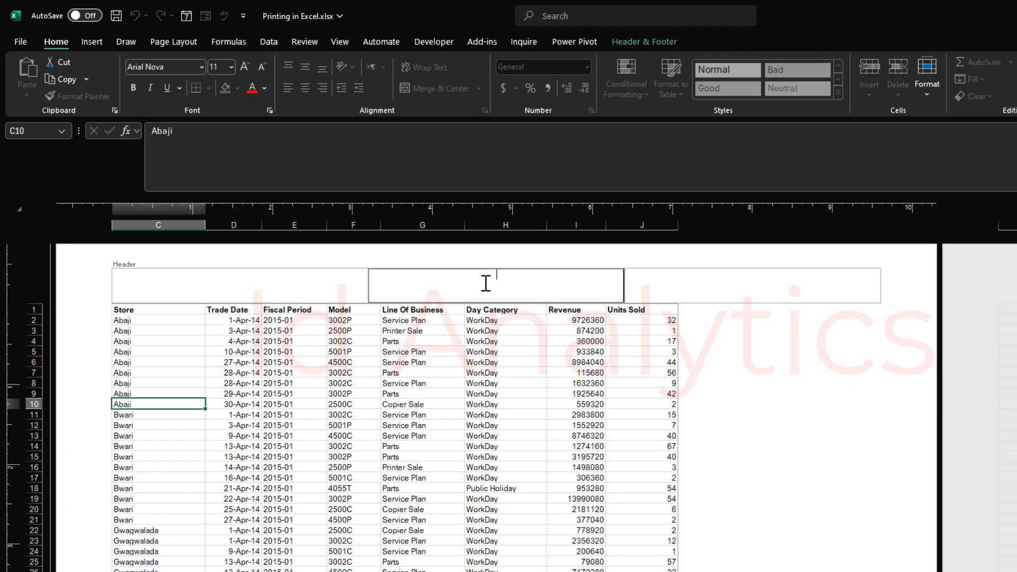
text(Sales Report for 2024)
click(471, 361)
click(458, 279)
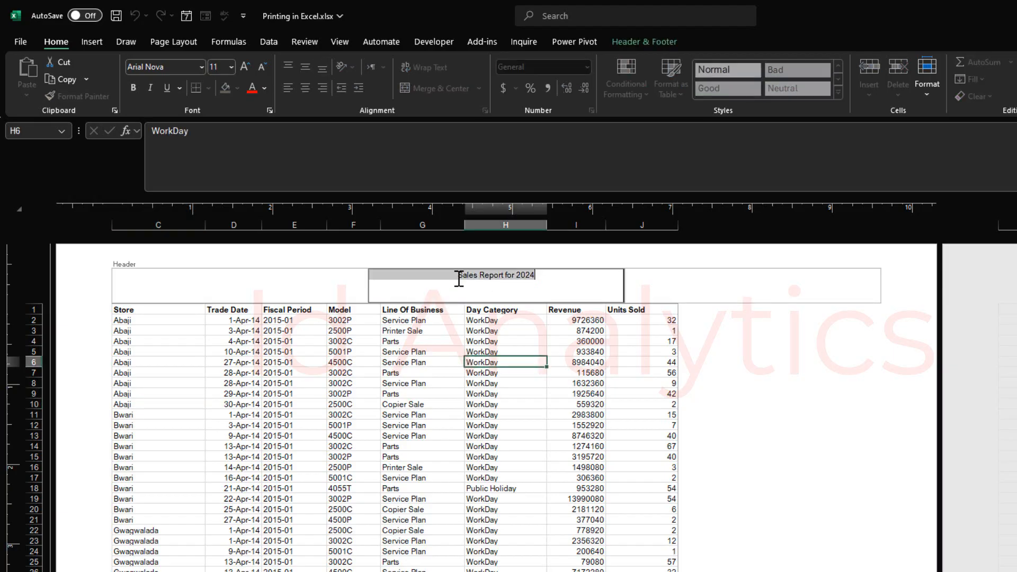
Insert the automatic page number in the left section of the page header and finish editing the header
click(175, 292)
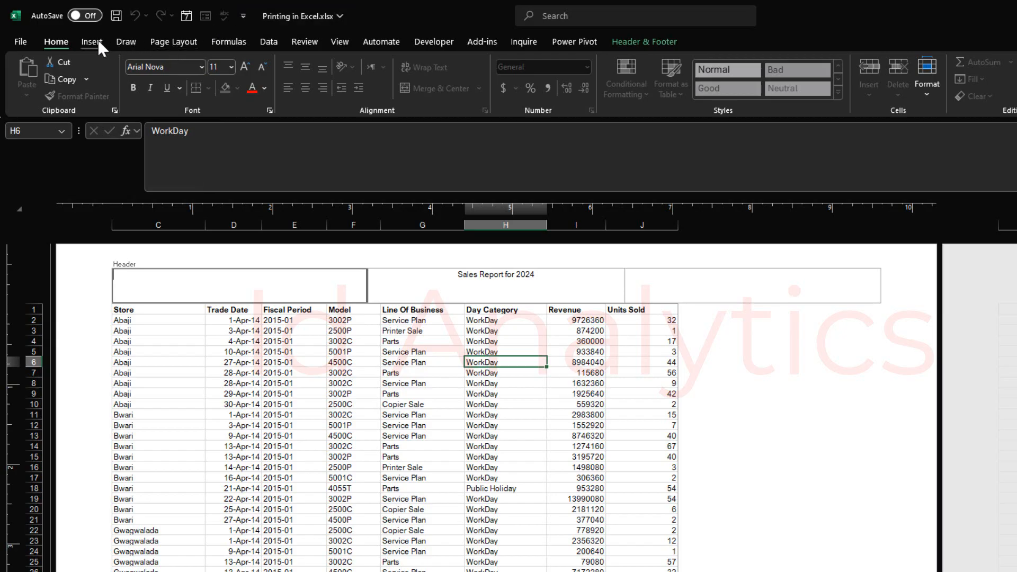
click(647, 41)
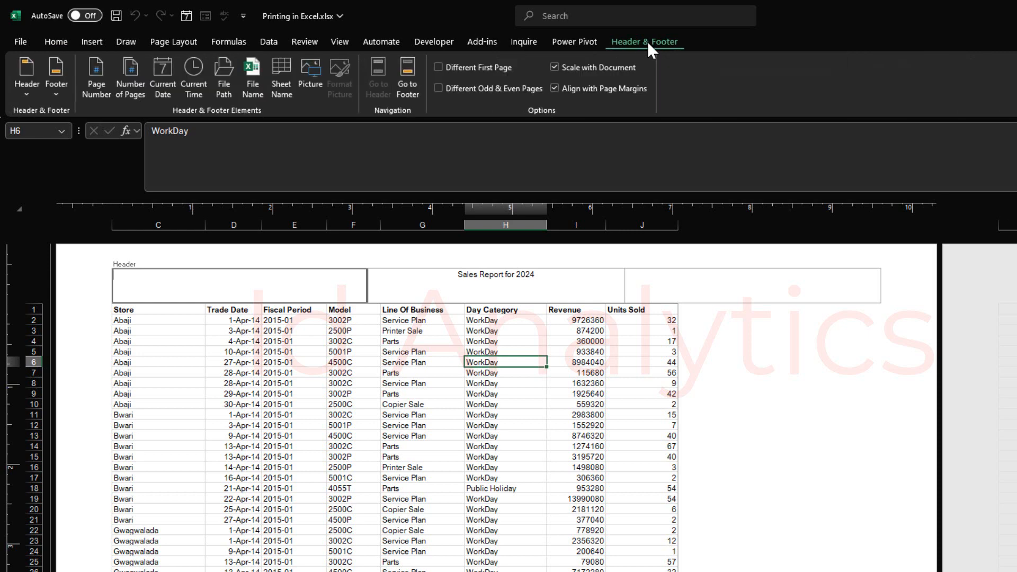
click(96, 74)
key(Escape)
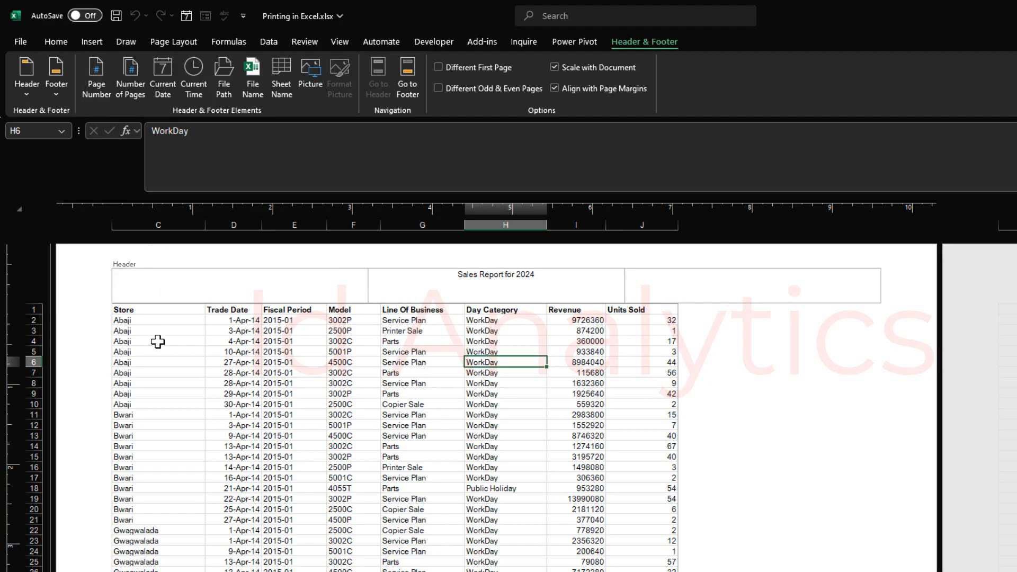
click(158, 341)
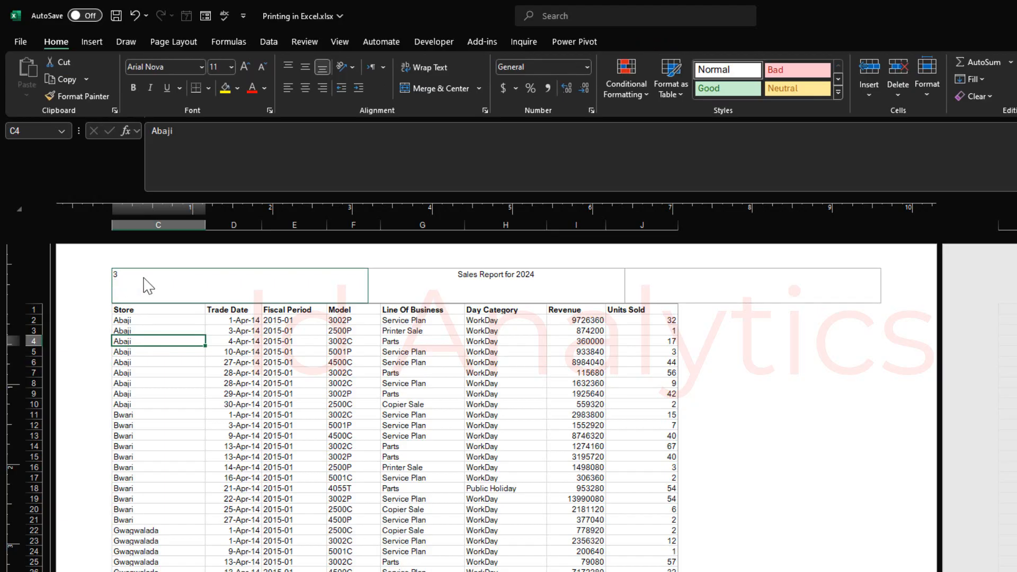
Insert the current date field in the left section of the page footer
scroll(658, 425, down, 5)
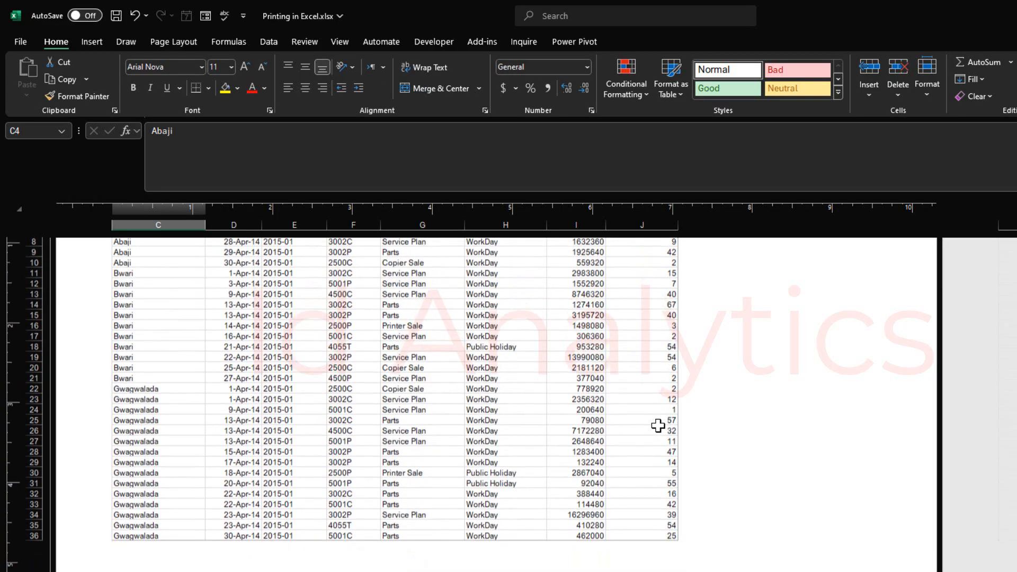
scroll(363, 568, down, 5)
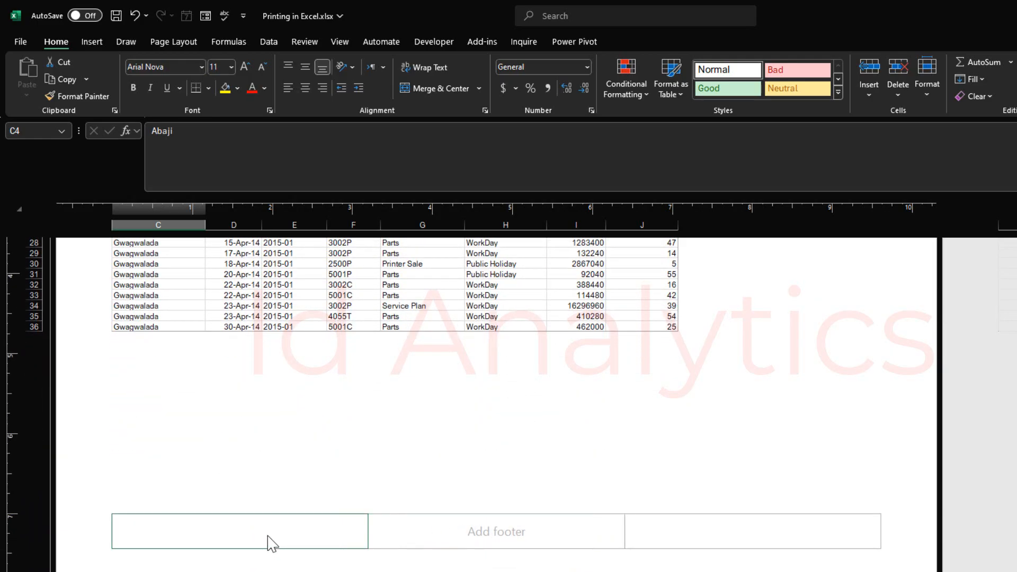
click(272, 543)
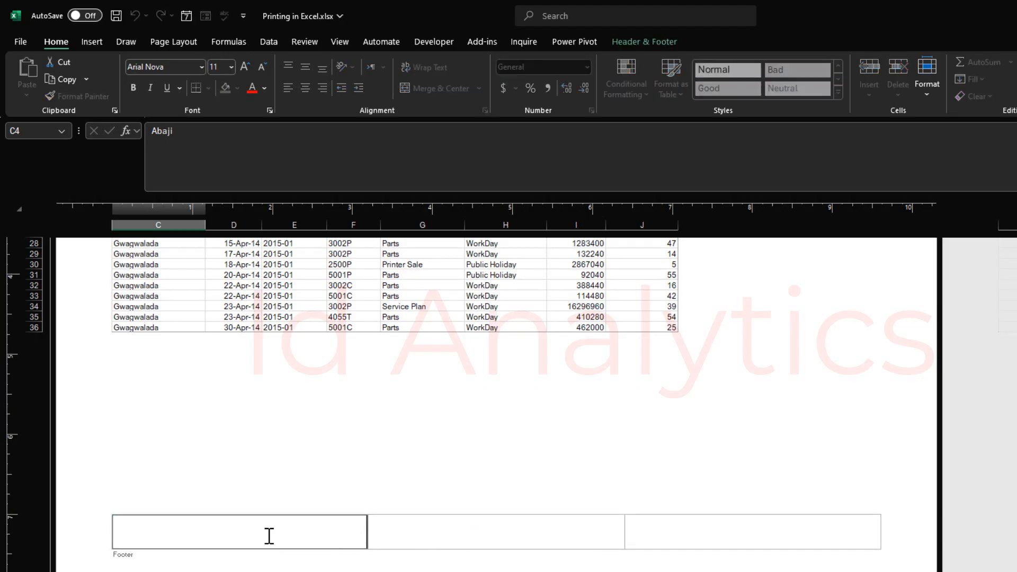
click(647, 40)
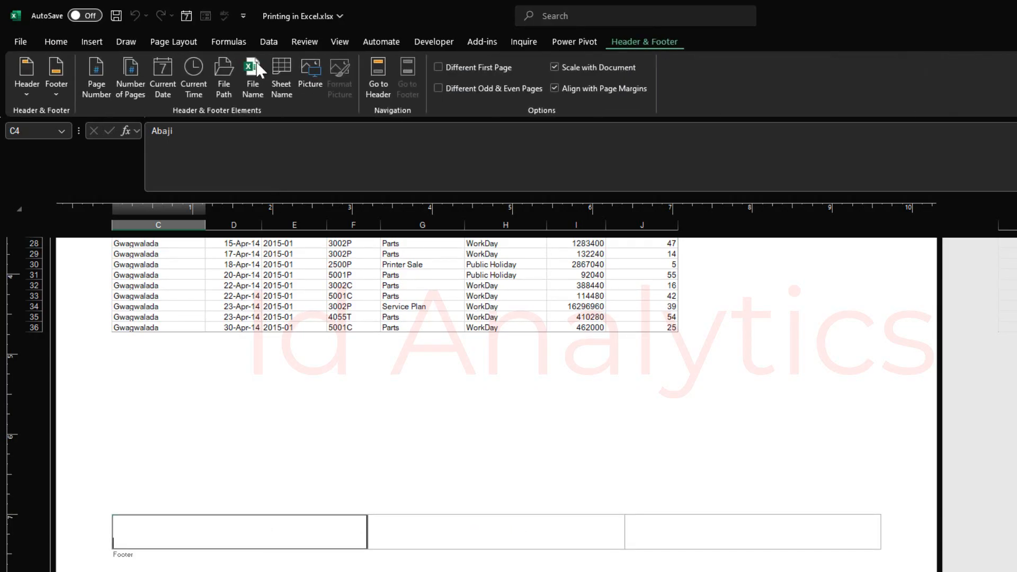
click(156, 72)
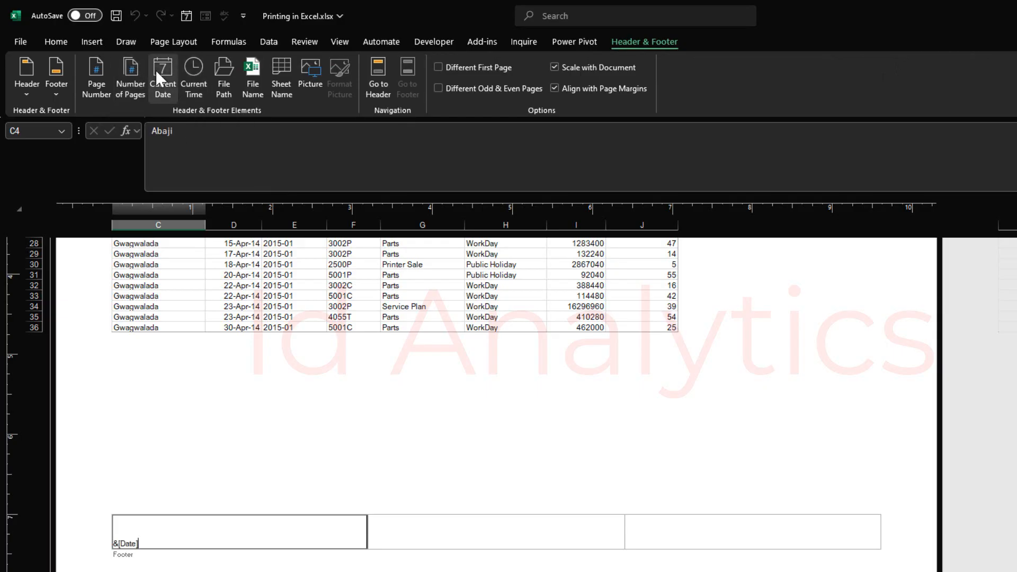
Enter "ID_Analyst" in the right section of the page footer and finish editing the footer
click(703, 525)
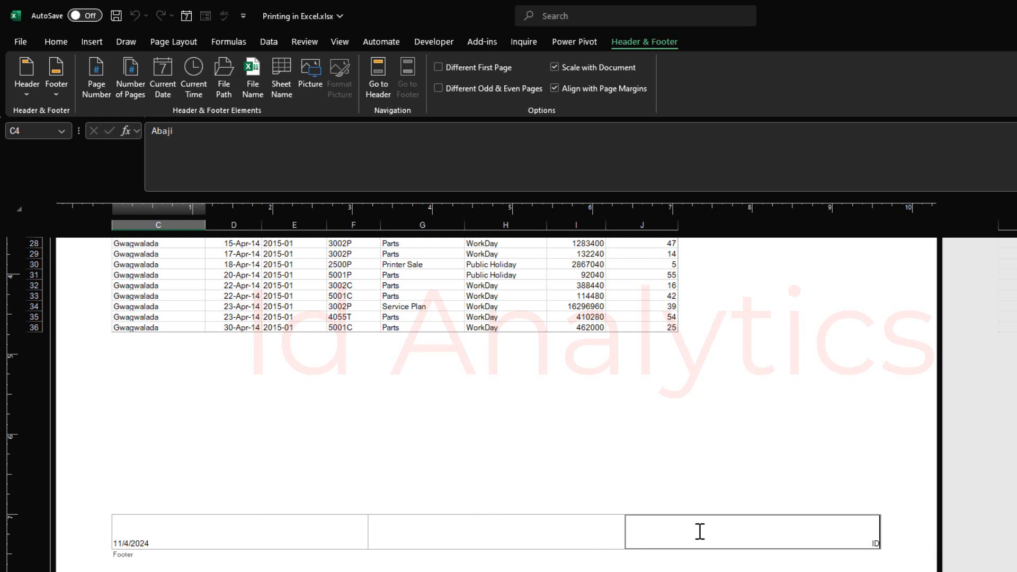
text(ID_Analyst)
key(BackSpace)
click(779, 456)
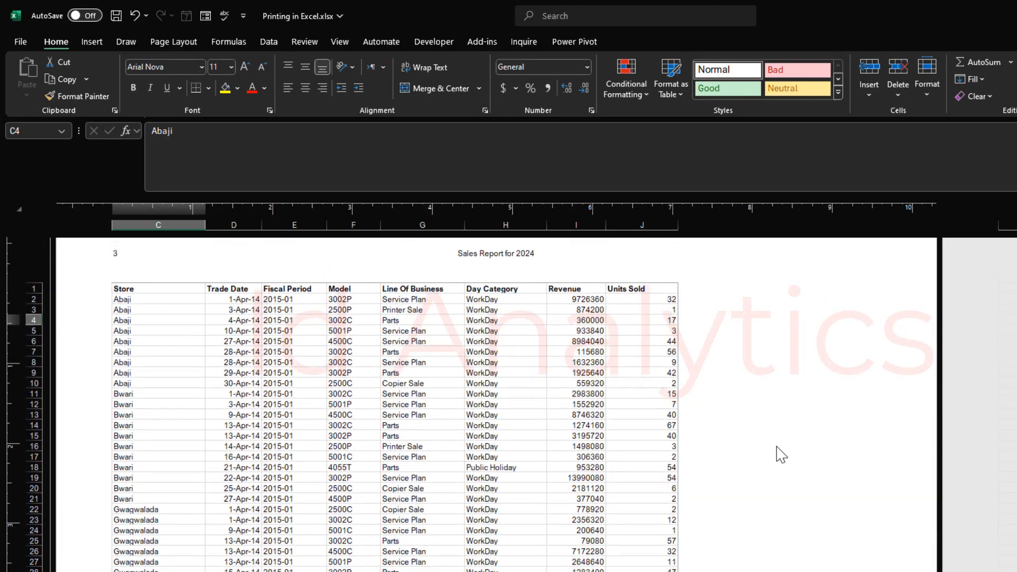
Check the header title, page number, footer date and footer text on both pages in the print preview
key(ctrl+p)
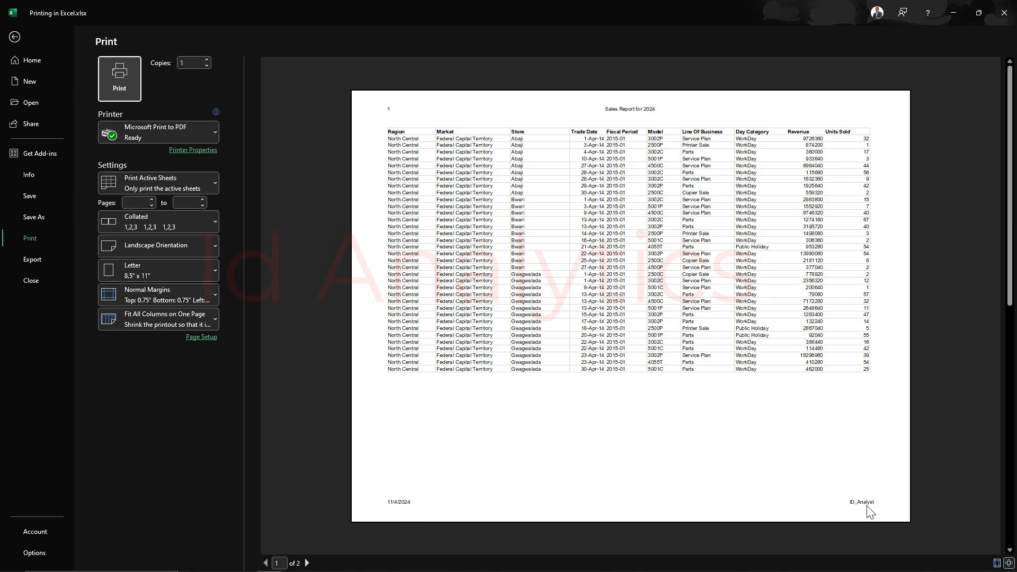
click(307, 563)
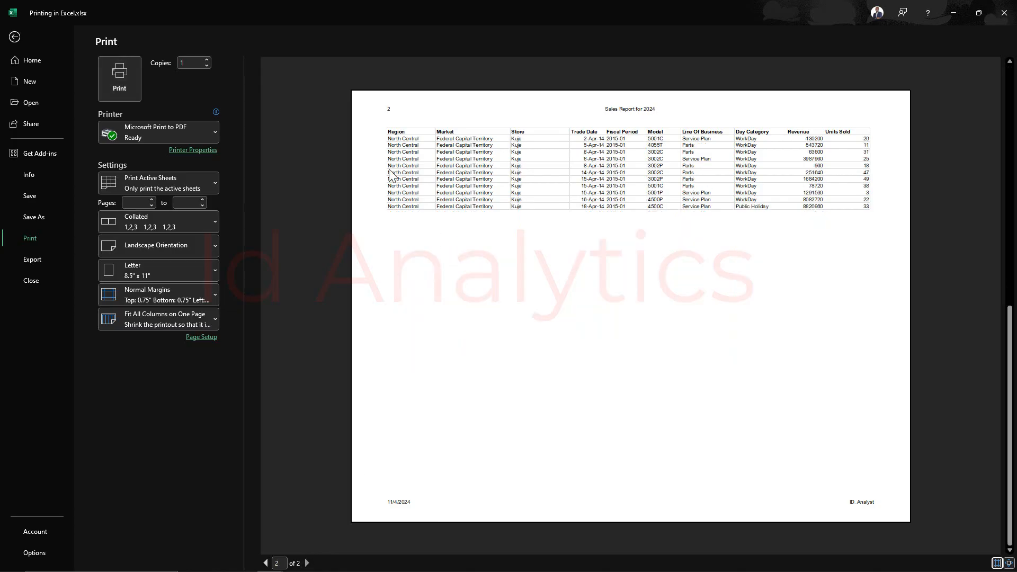